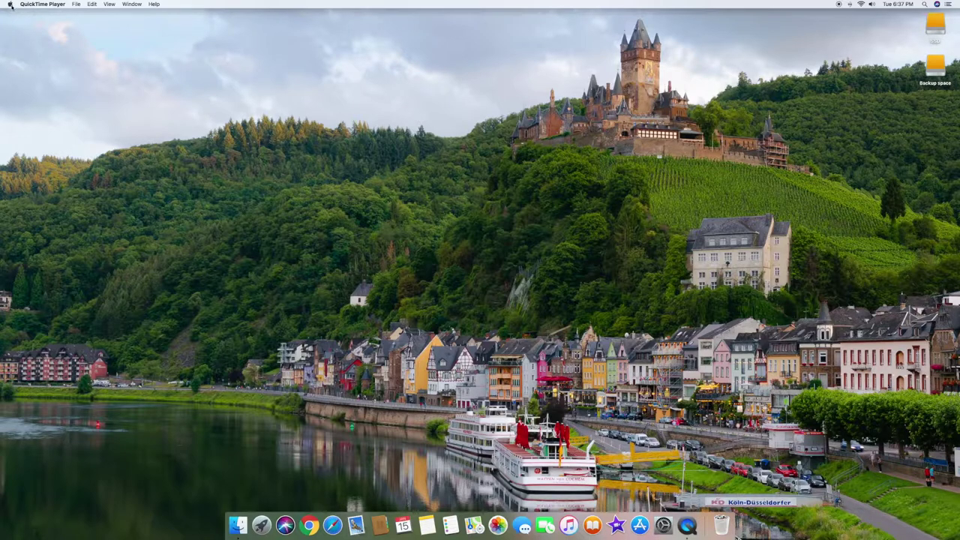
Open System Preferences, look over the Displays settings and return to the overview of all preferences
left_click(10, 5)
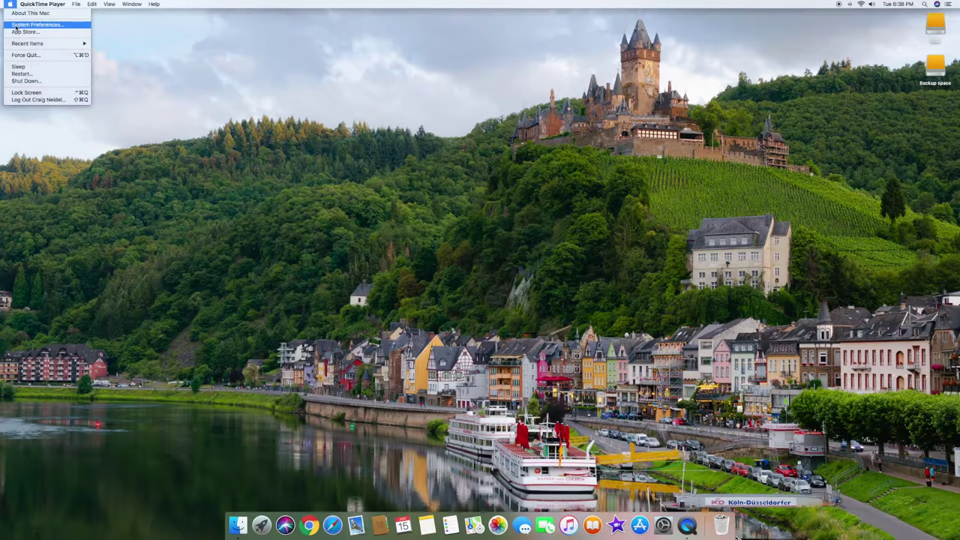
left_click(13, 26)
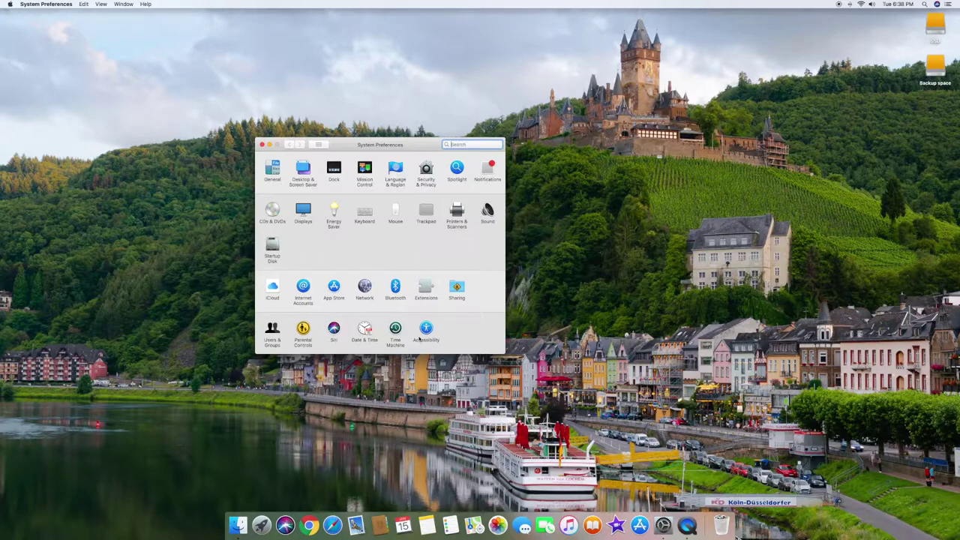
left_click(303, 213)
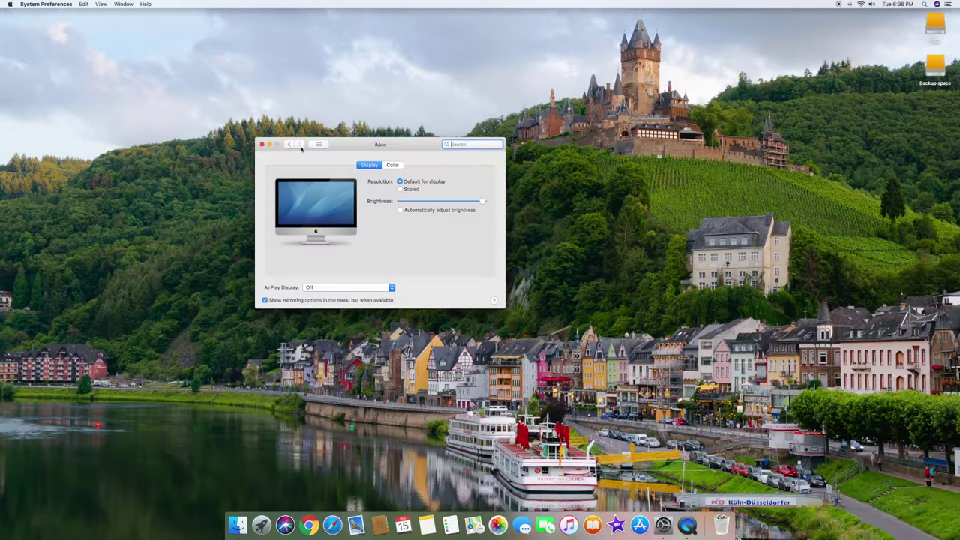
left_click(288, 146)
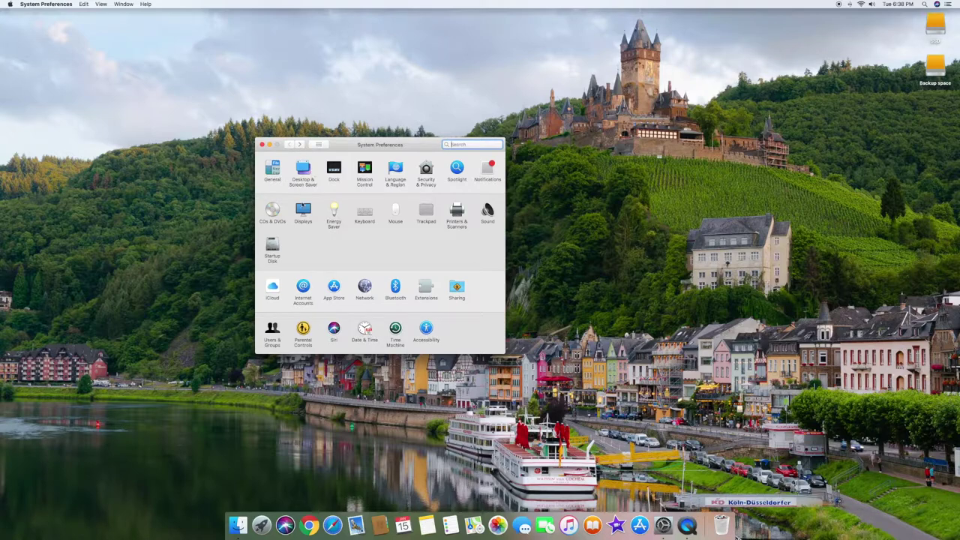
Look over the Mouse and the Desktop & Screen Saver settings, closing System Preferences when finished
left_click(396, 216)
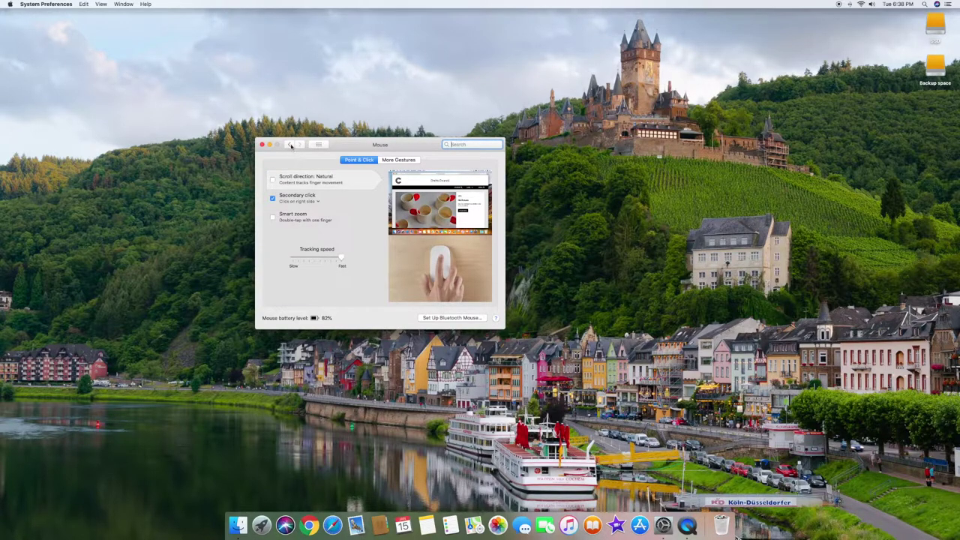
left_click(291, 145)
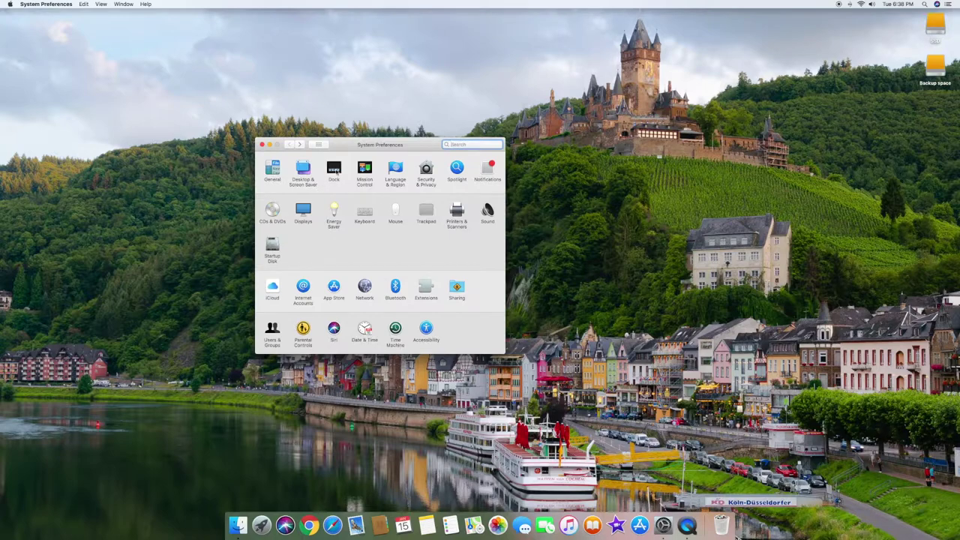
left_click(301, 188)
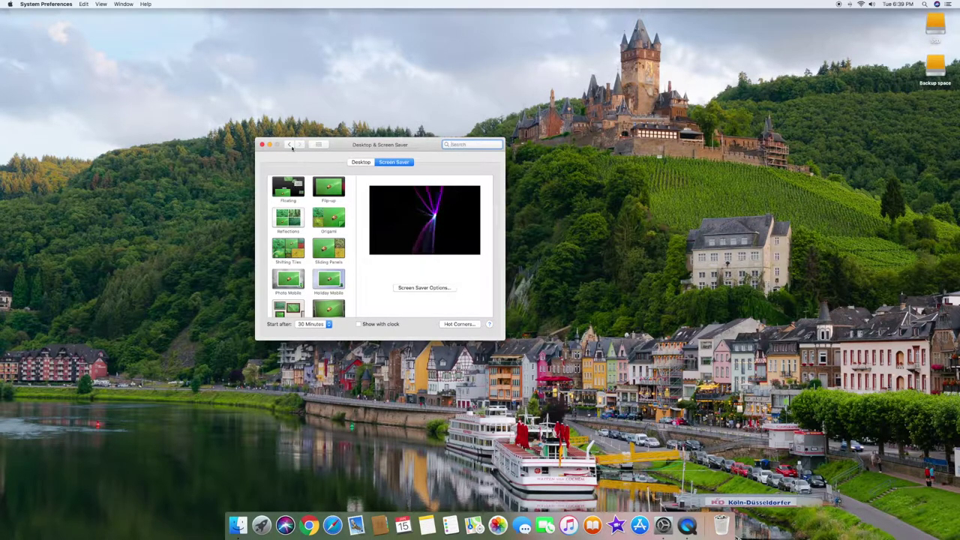
left_click(291, 145)
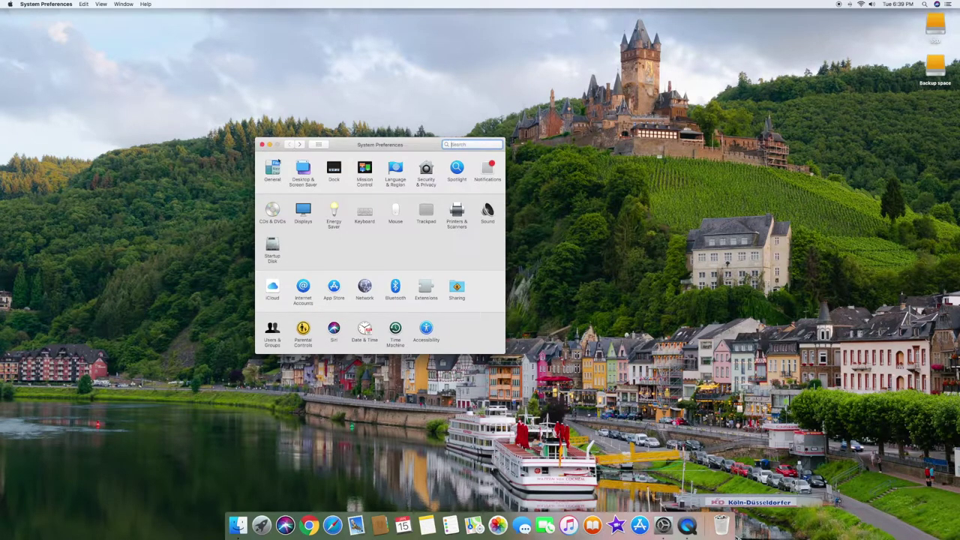
left_click(262, 145)
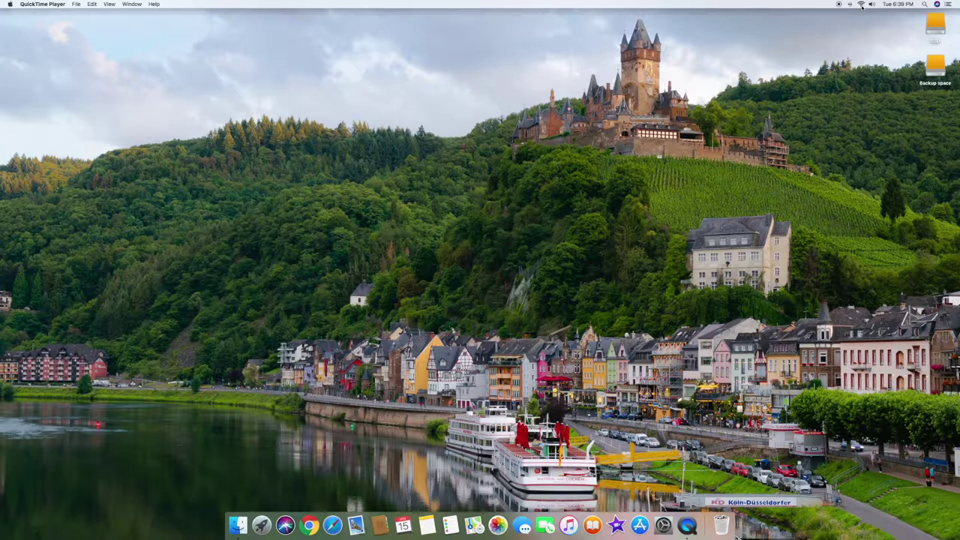
View the list of available Wi-Fi networks and dismiss it without changing the connection
left_click(861, 4)
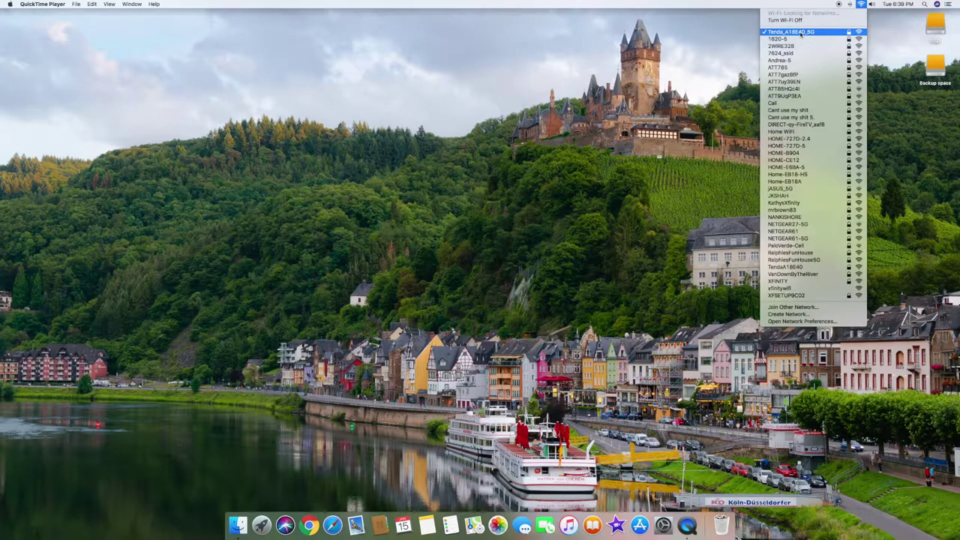
left_click(746, 55)
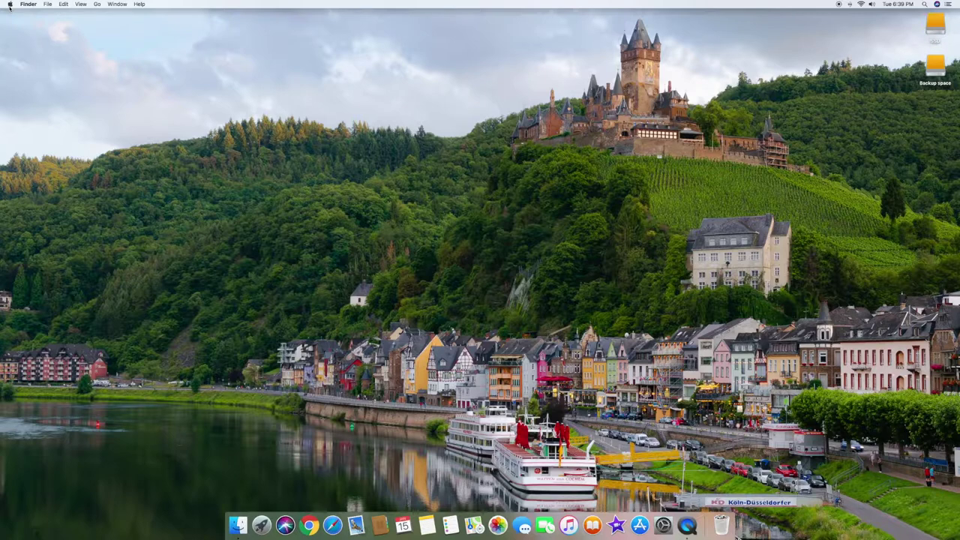
Review the Overview, Displays, Storage and Memory information in About This Mac, and close the window
left_click(10, 4)
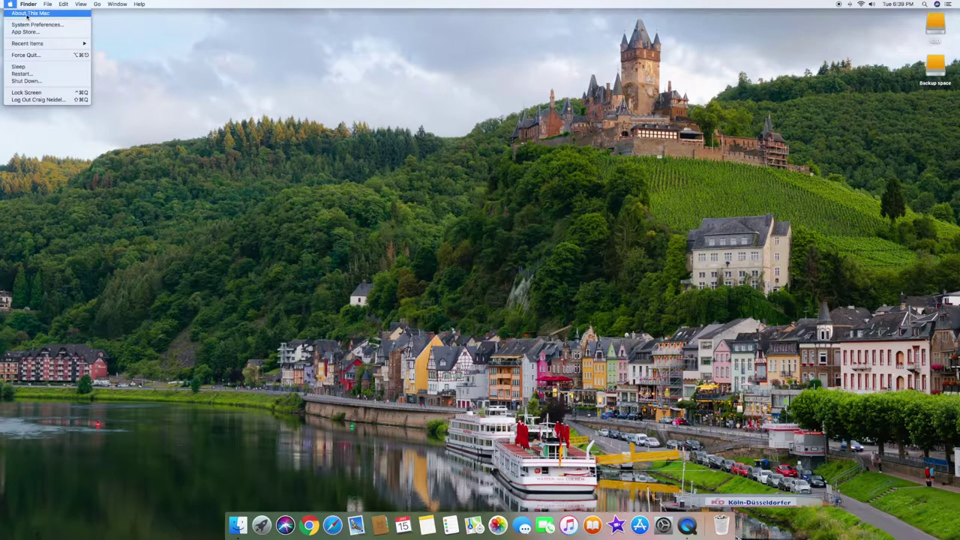
left_click(27, 15)
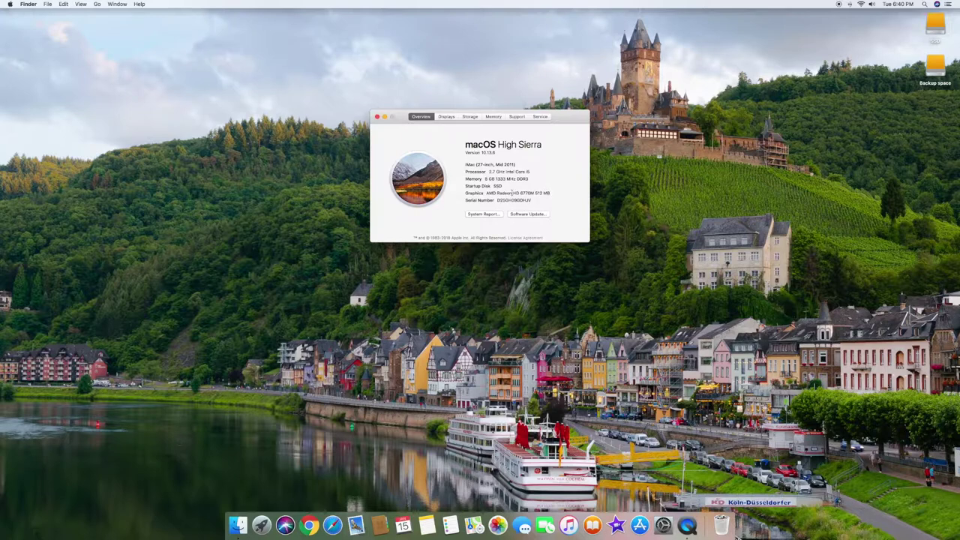
left_click(447, 117)
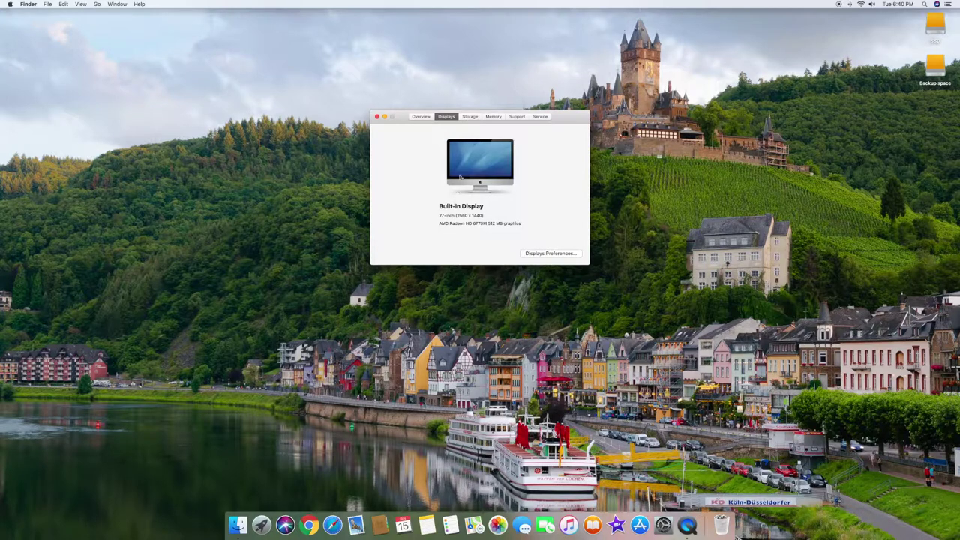
left_click(471, 117)
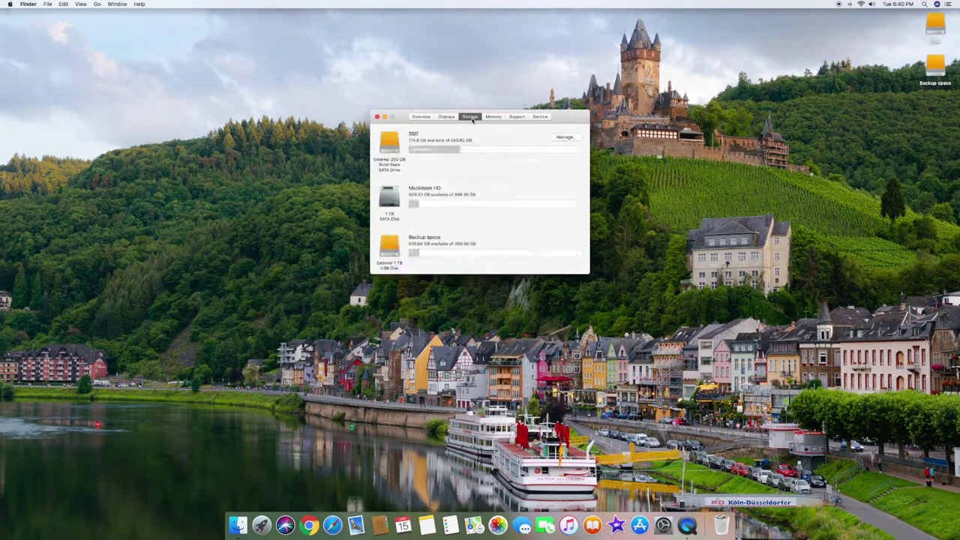
left_click(492, 118)
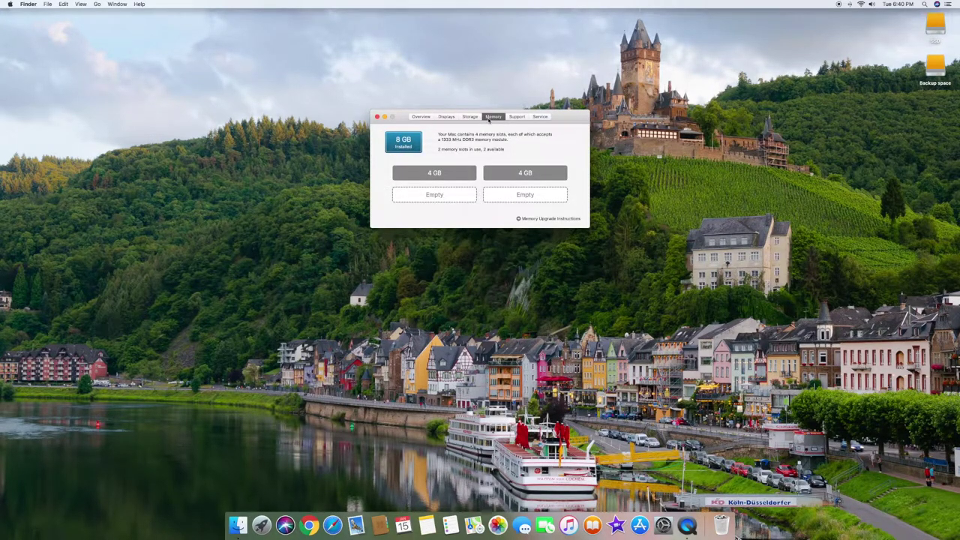
left_click(378, 117)
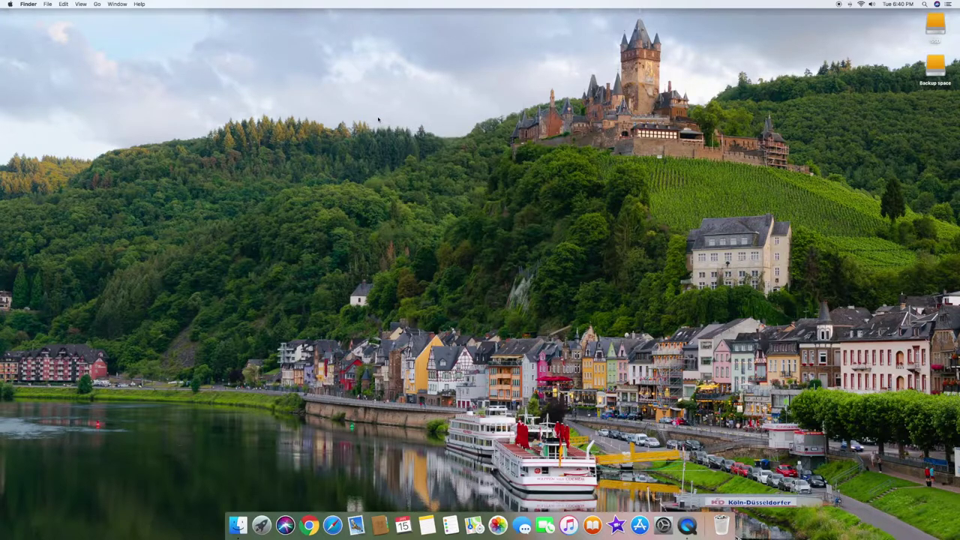
left_click(9, 4)
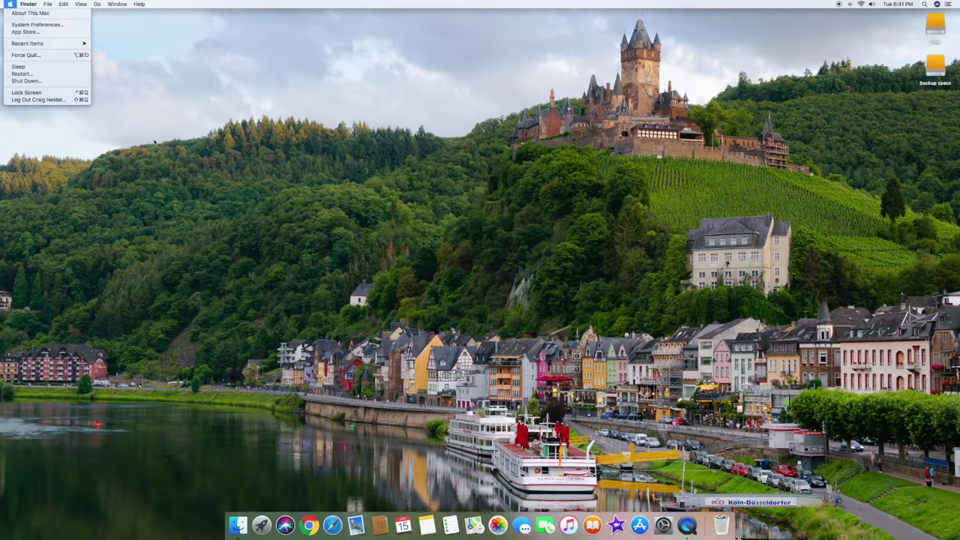
left_click(154, 141)
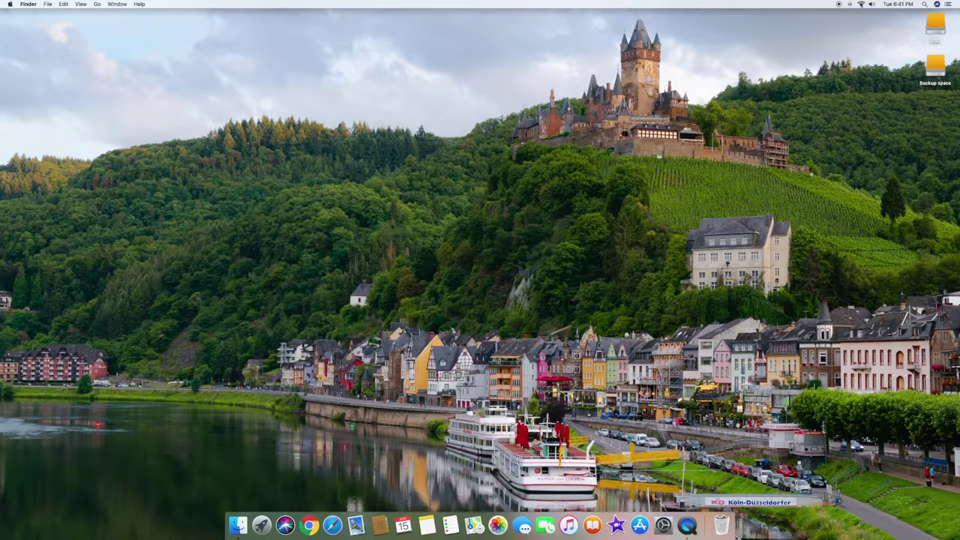
View the sound volume and output device options, and try out Siri briefly before dismissing it
left_click(870, 3)
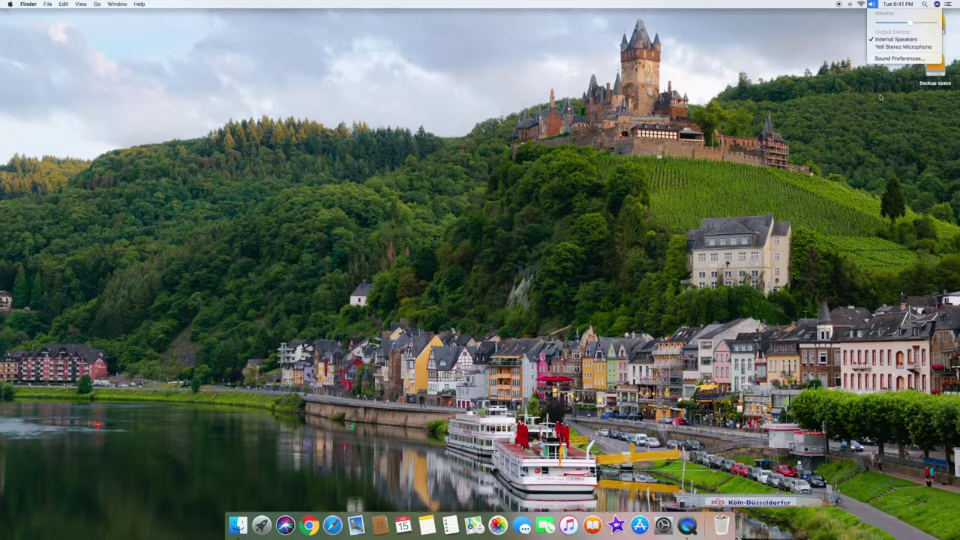
left_click(881, 96)
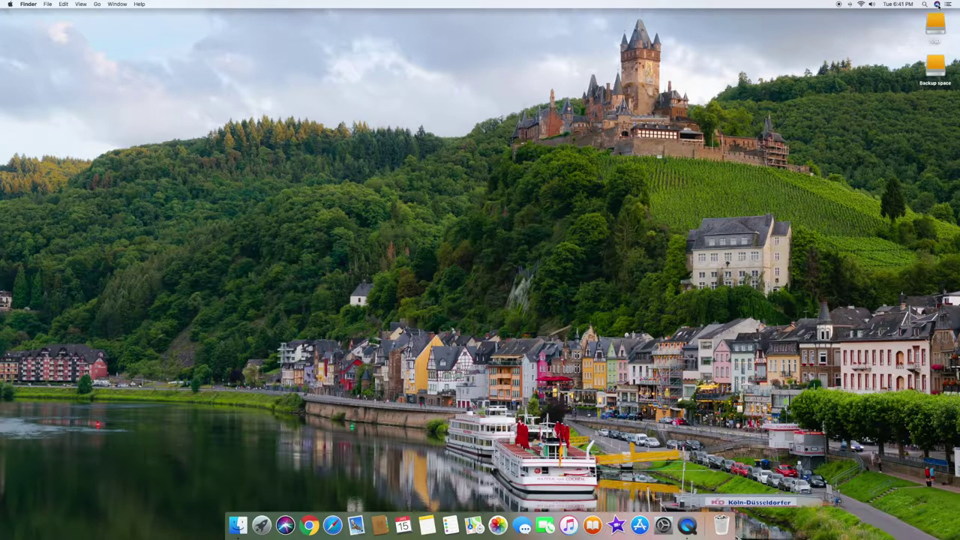
left_click(937, 5)
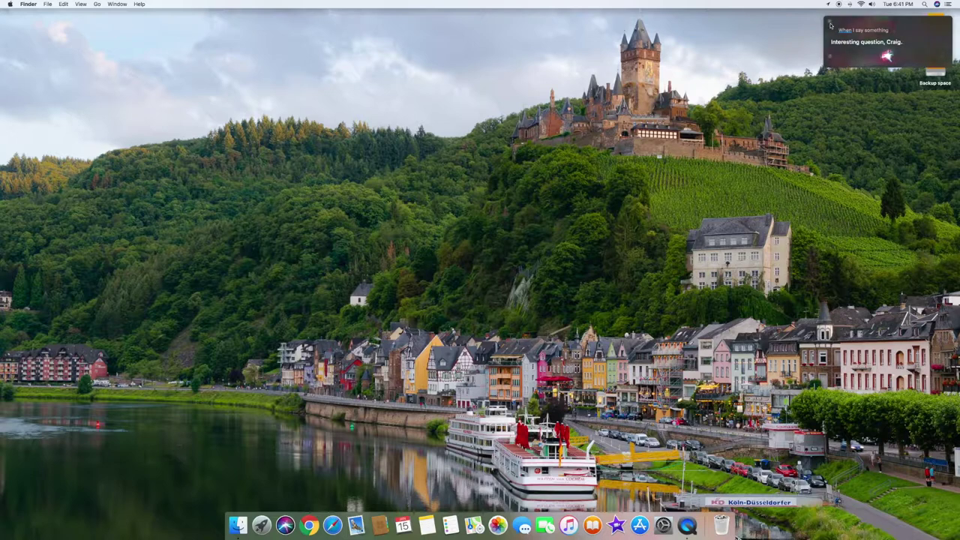
left_click(830, 24)
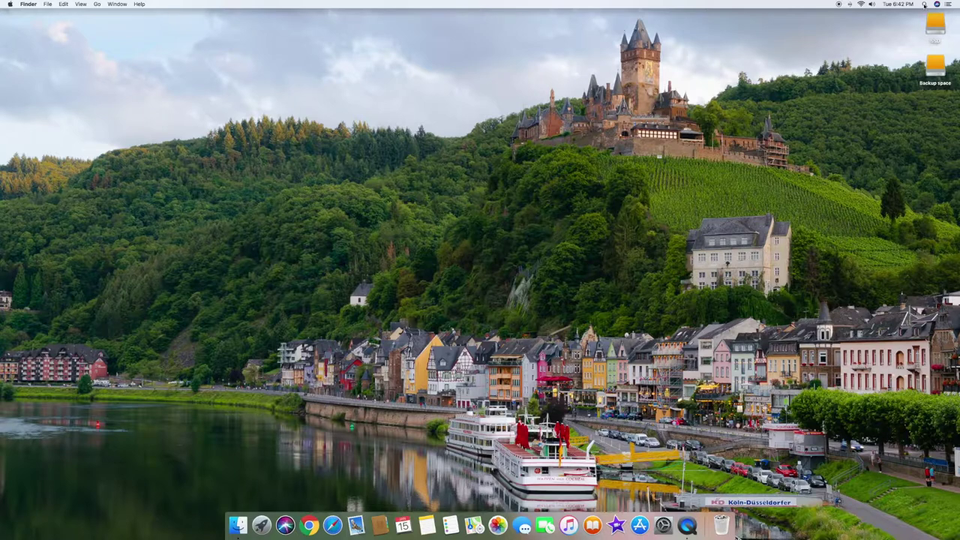
Search Spotlight for "calc" and dismiss the search without opening a result
left_click(924, 4)
left_click_drag(827, 358, 595, 197)
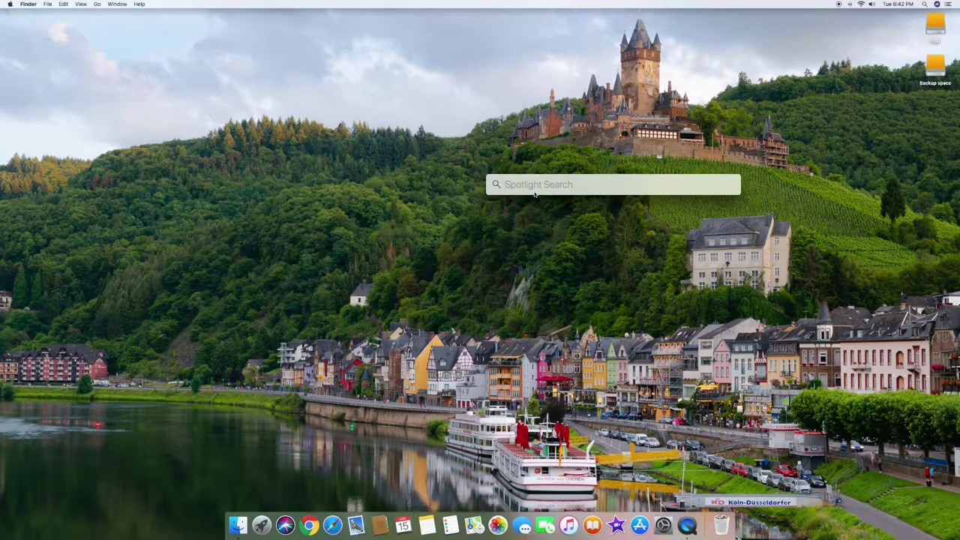
type("cal")
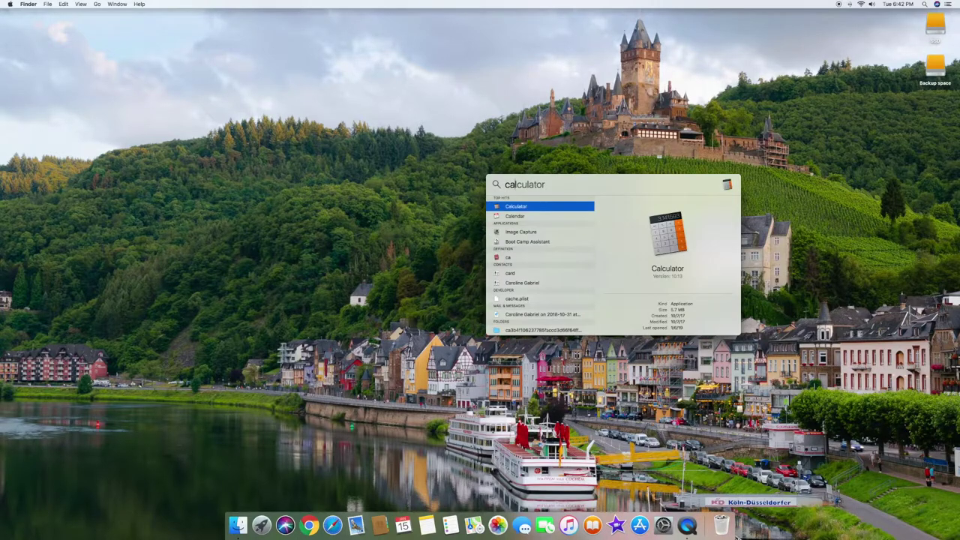
type("c")
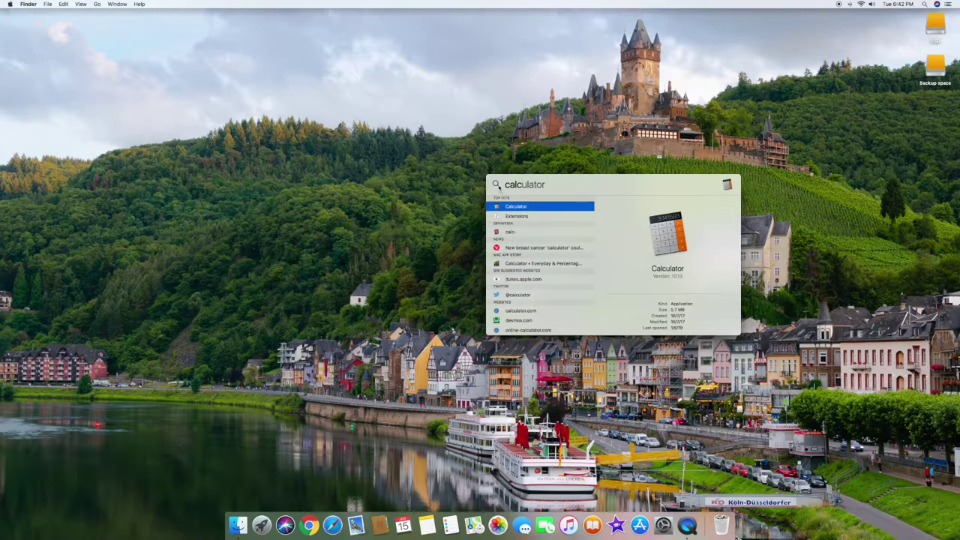
key("shift+Left")
key("shift+Left")
key("shift+Left")
key("shift+Left")
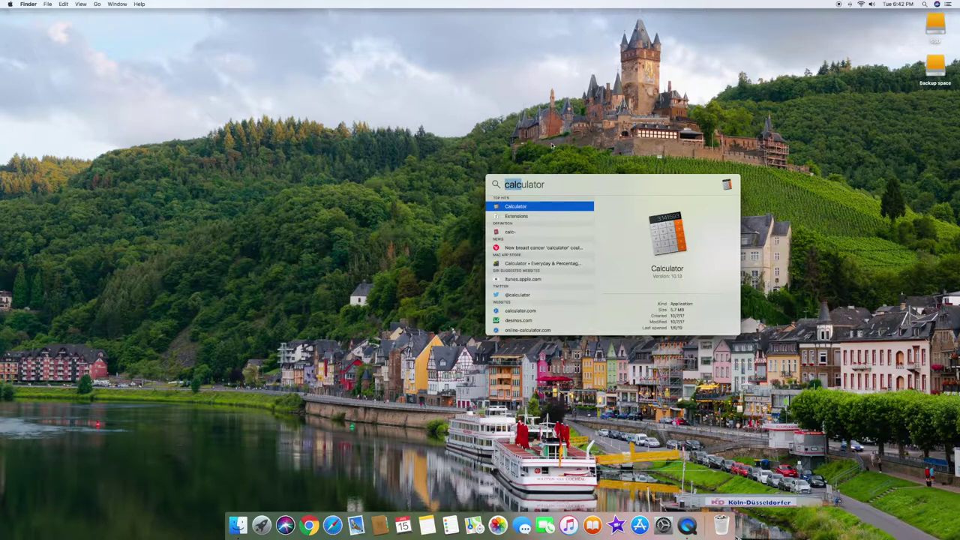
left_click(552, 146)
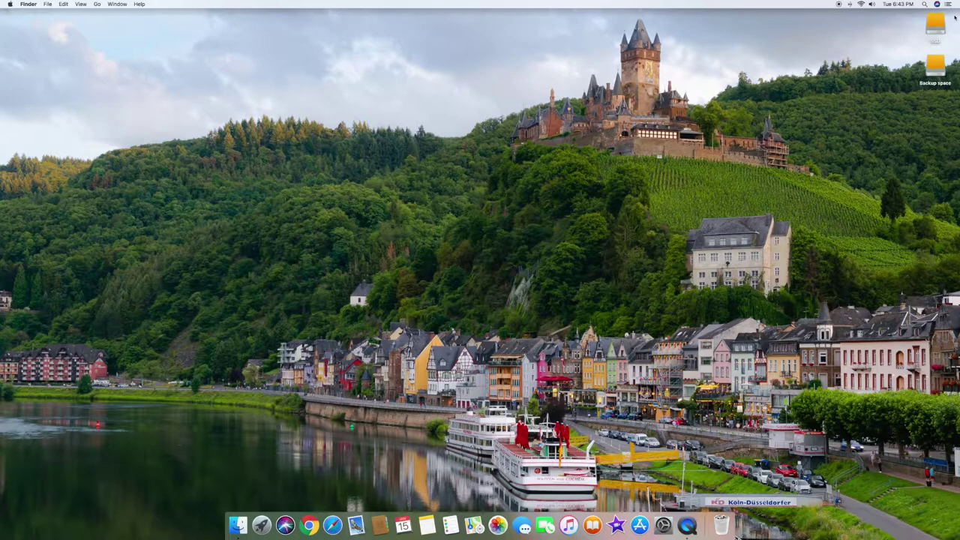
Look over the Today view with its calendar, stocks and weather widgets in Notification Center, and close it
left_click(950, 5)
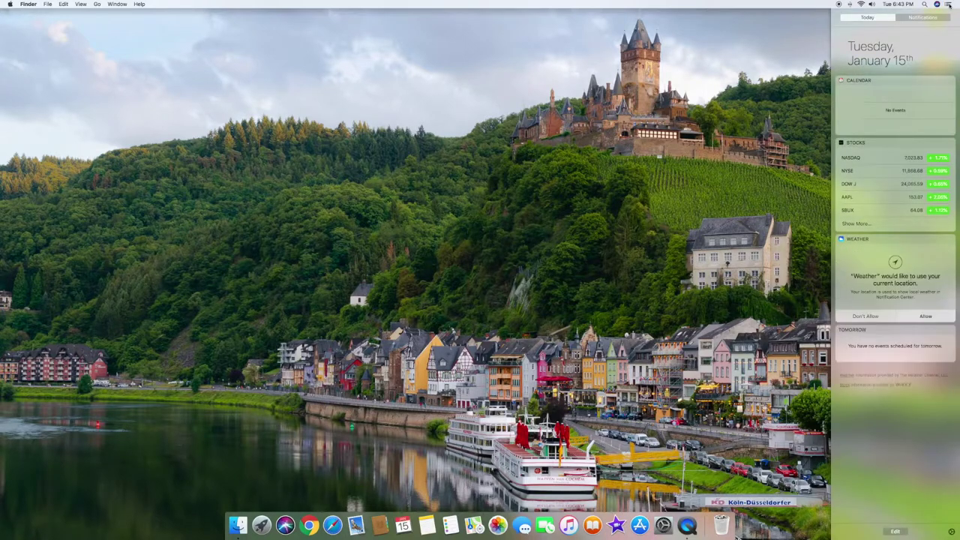
left_click(824, 124)
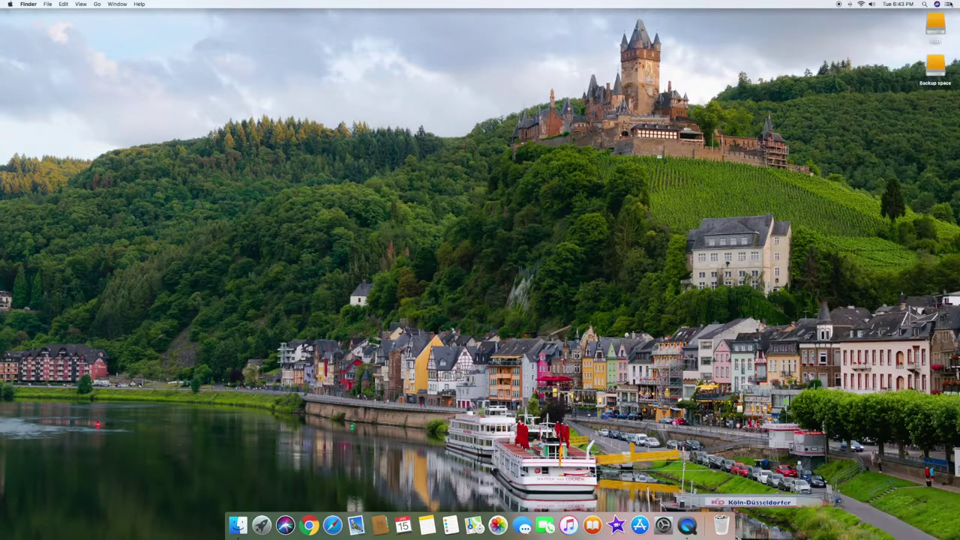
left_click(949, 4)
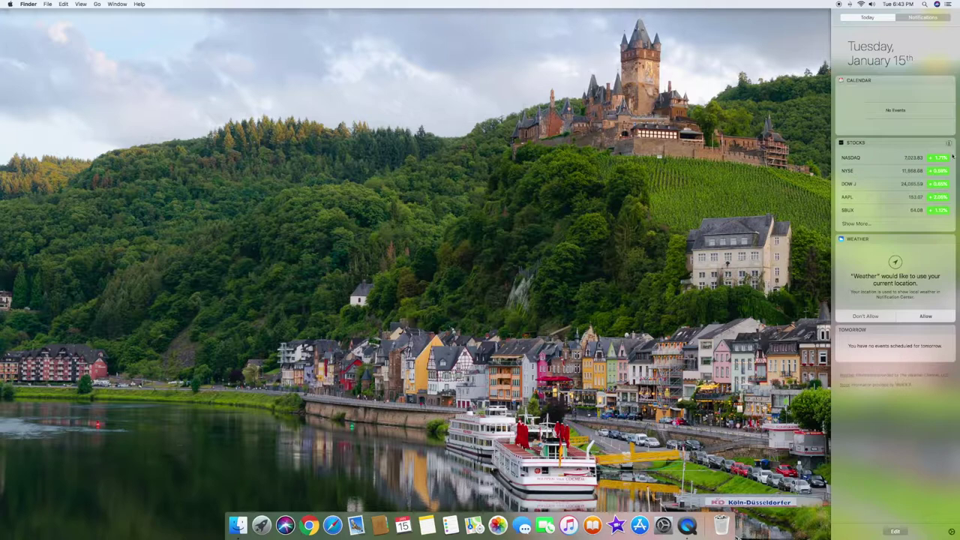
left_click(948, 5)
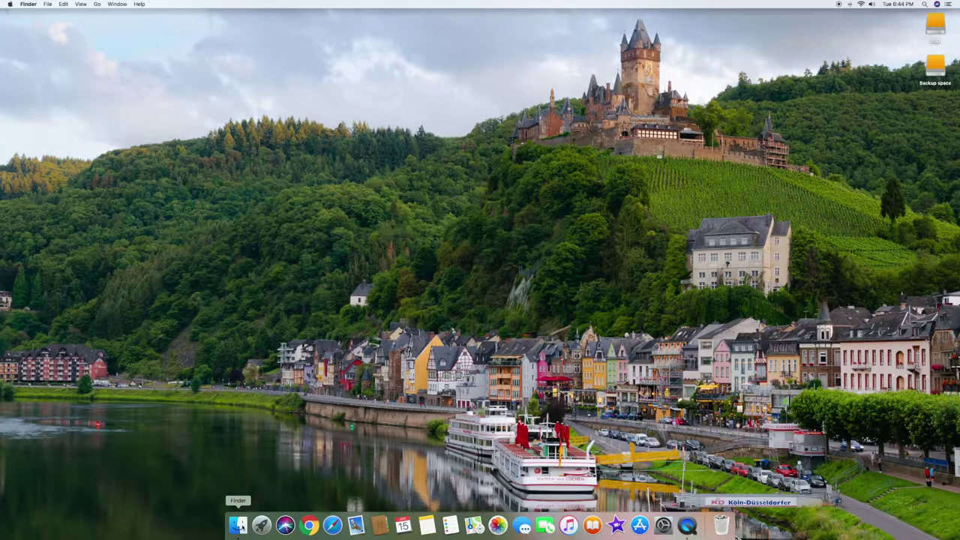
Open a Finder window and view the contents of the Documents and Downloads folders
left_click(238, 525)
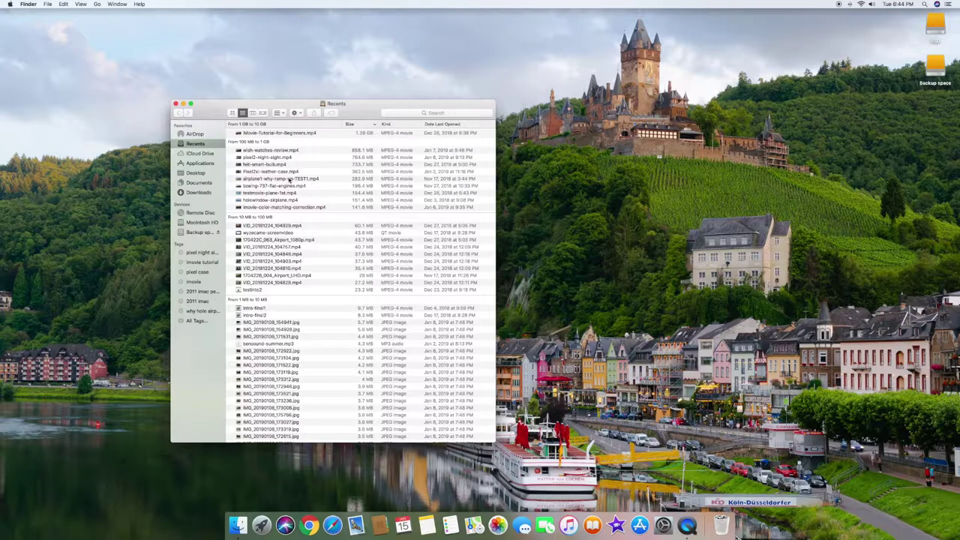
left_click(205, 184)
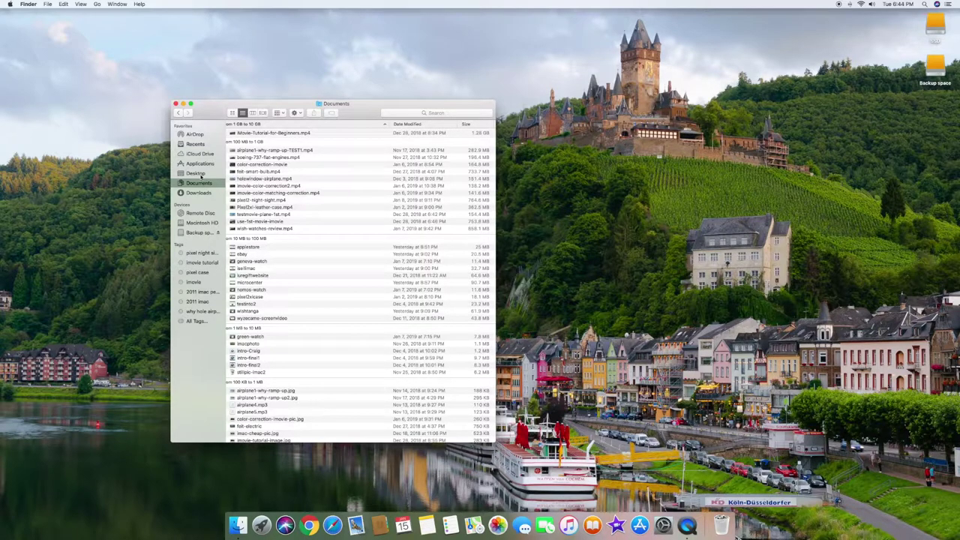
left_click(199, 193)
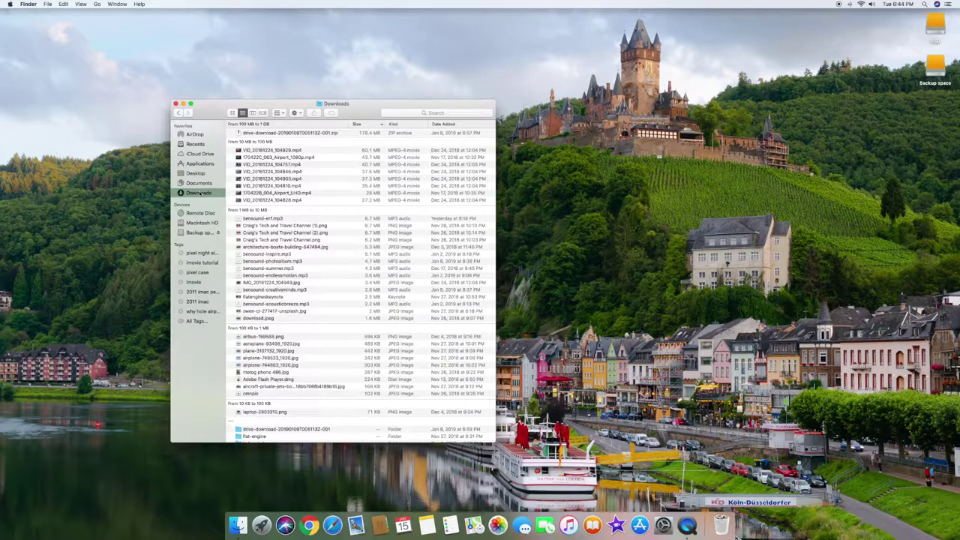
Reopen the Finder window, view the contents of Recents, Desktop and Documents, and close the window
left_click(175, 104)
left_click(243, 529)
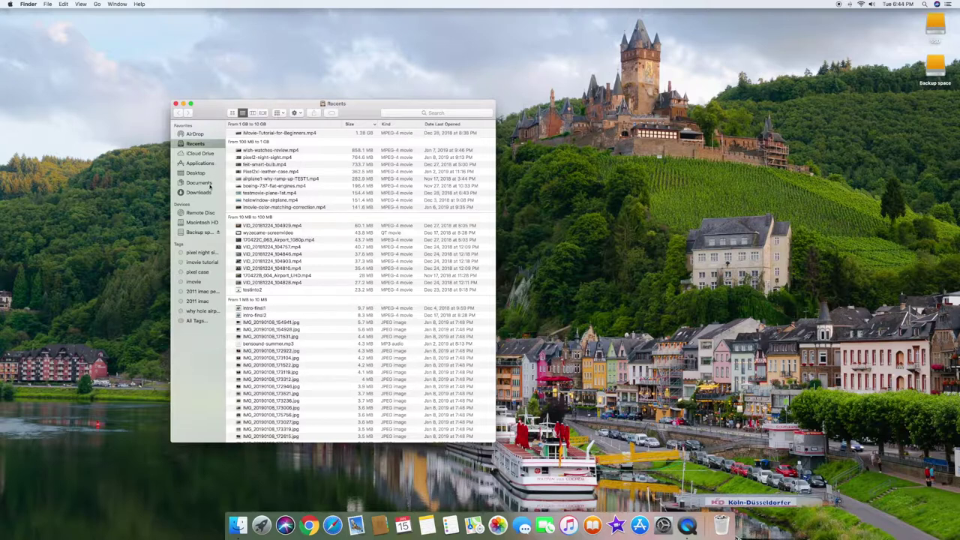
left_click(200, 176)
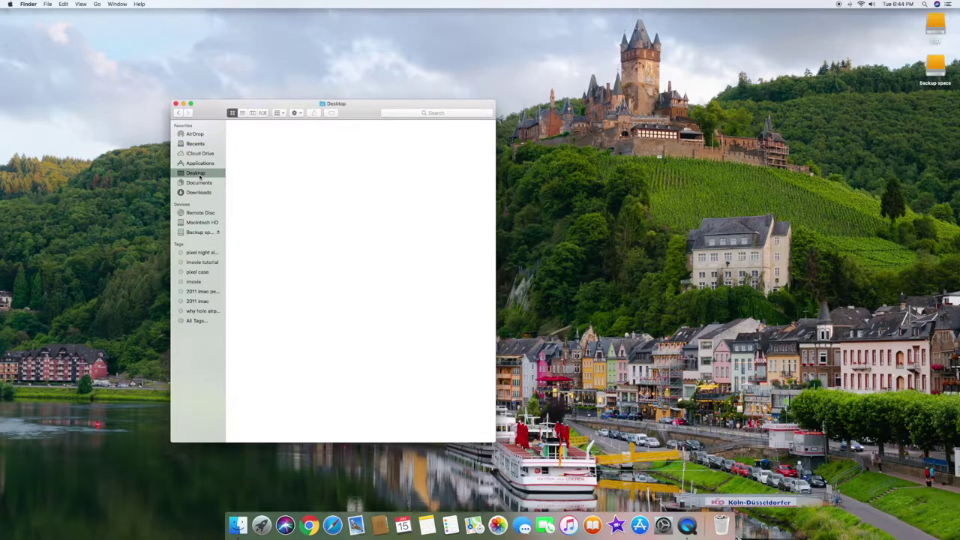
left_click(199, 183)
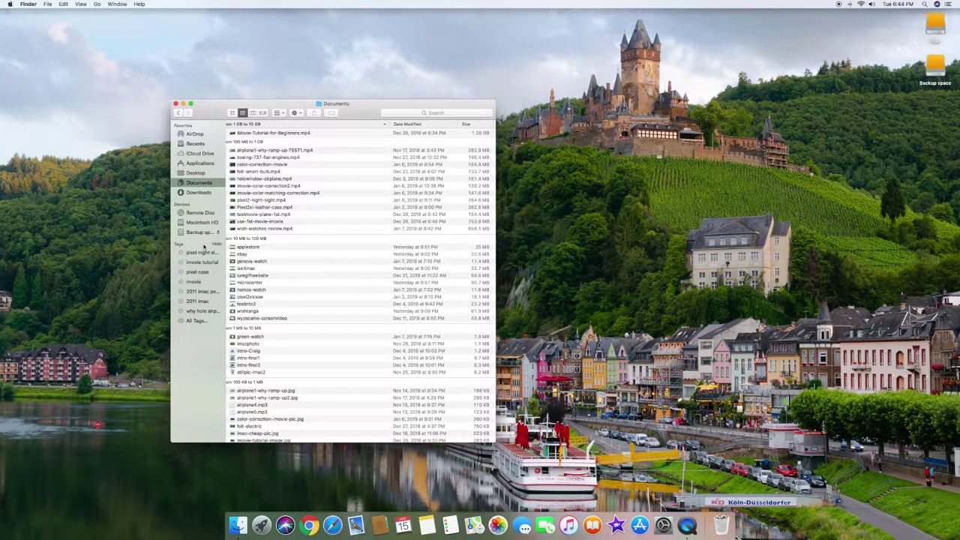
left_click(257, 112)
left_click(175, 104)
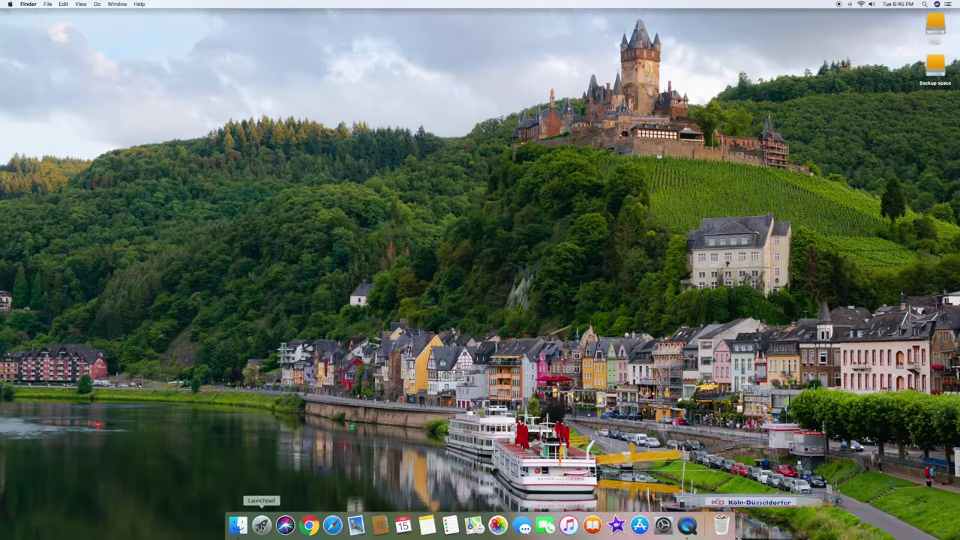
View all installed applications in Launchpad, open Maps from there, and close the Maps window
left_click(262, 525)
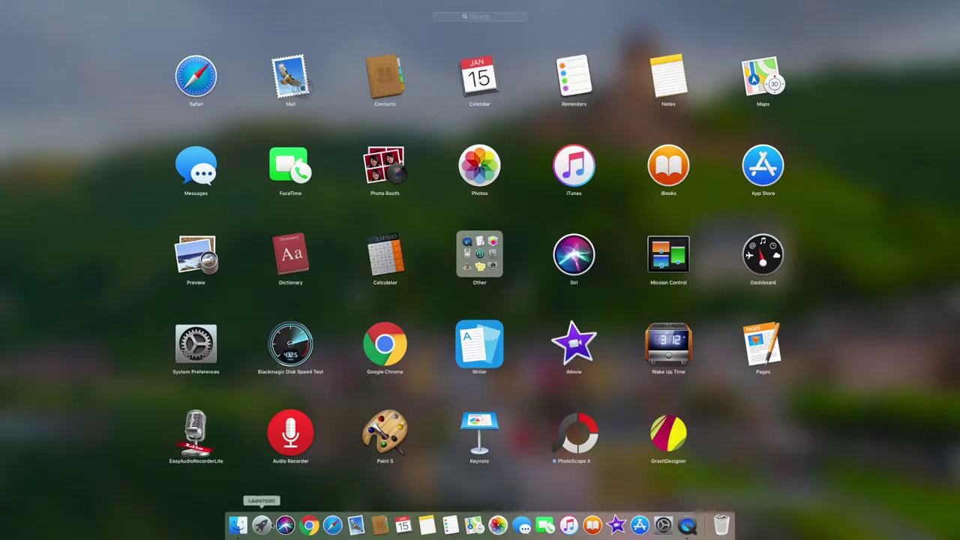
left_click(261, 525)
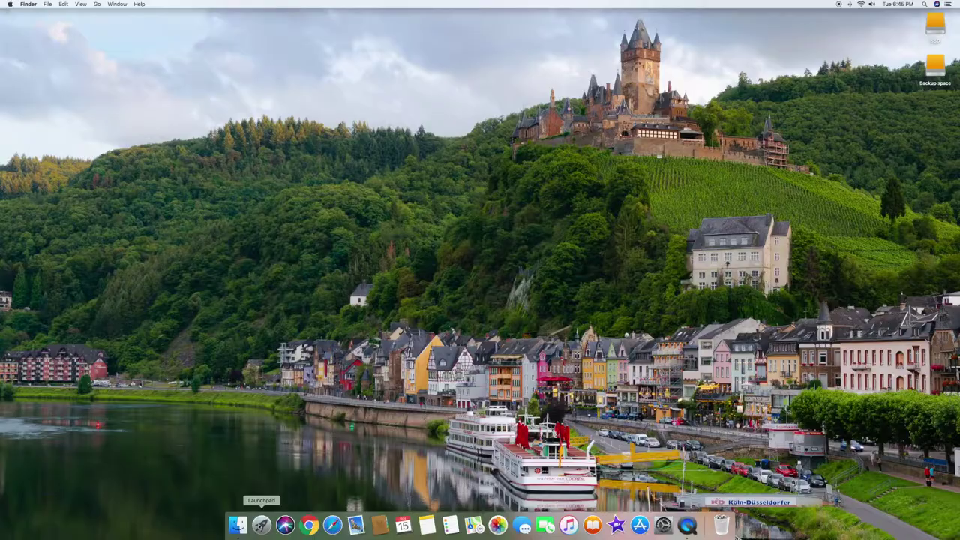
left_click(262, 525)
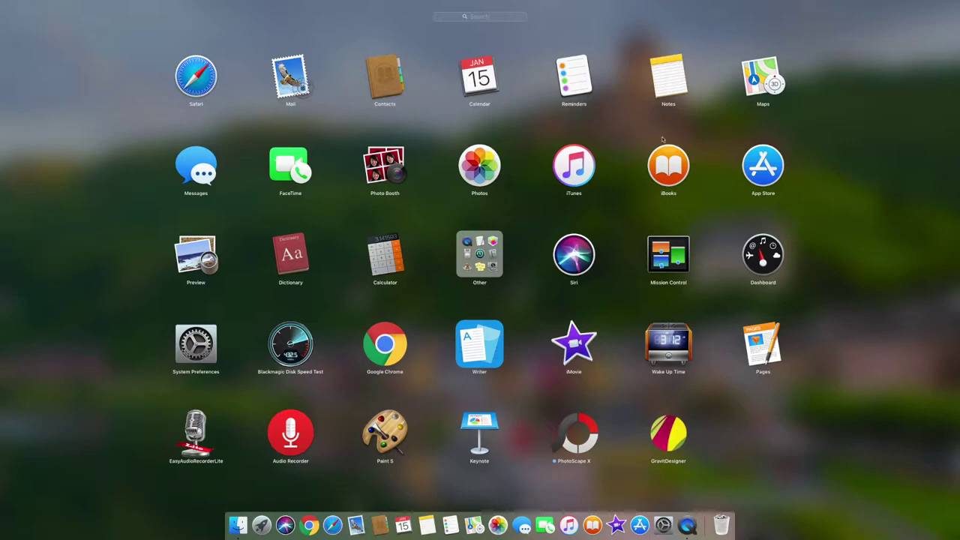
left_click(762, 75)
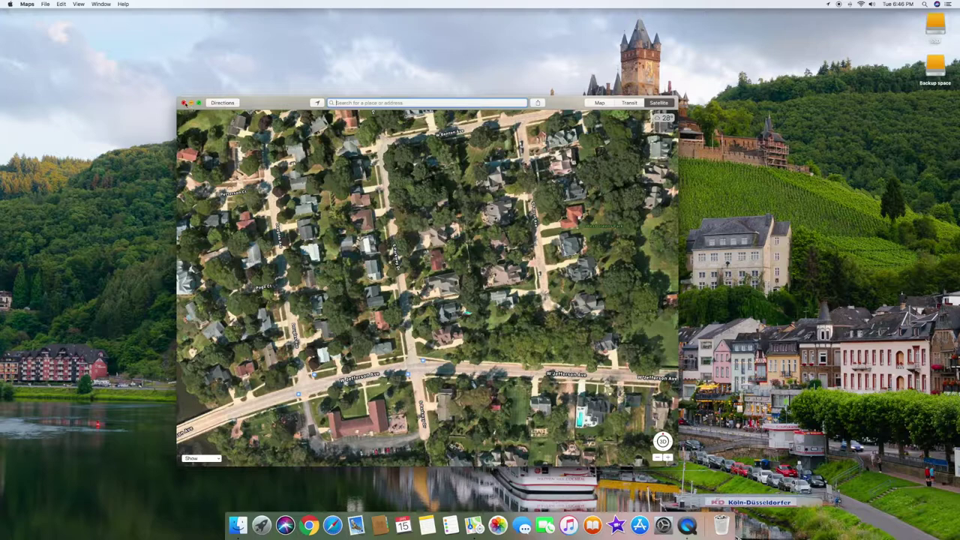
left_click(184, 104)
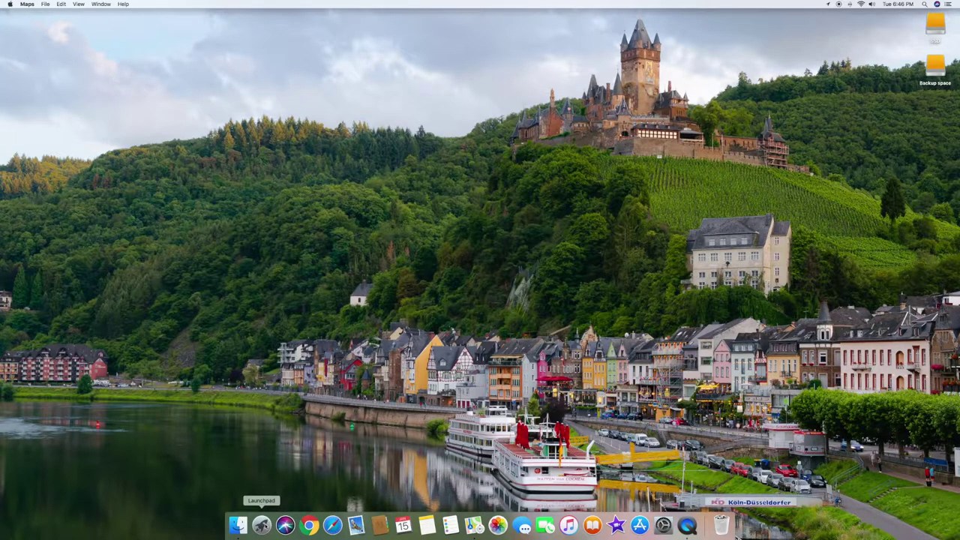
Add GravitDesigner from Launchpad to the Dock between iTunes and iBooks, and leave Launchpad
left_click(262, 525)
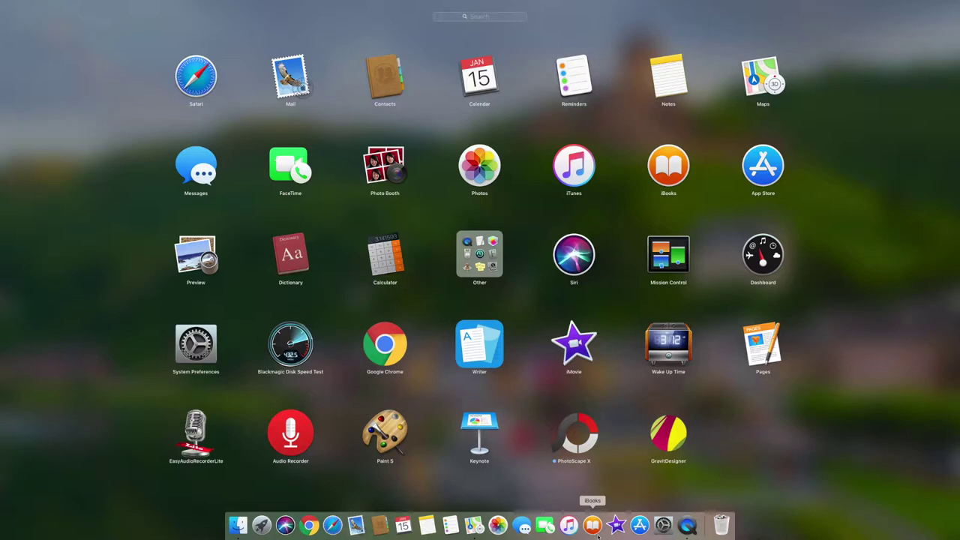
left_click(682, 437)
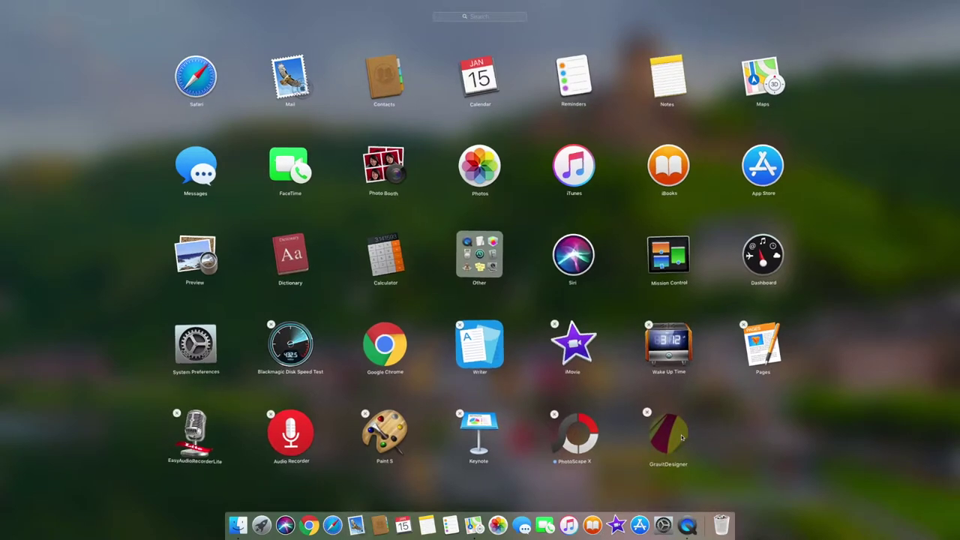
left_click_drag(682, 437, 590, 529)
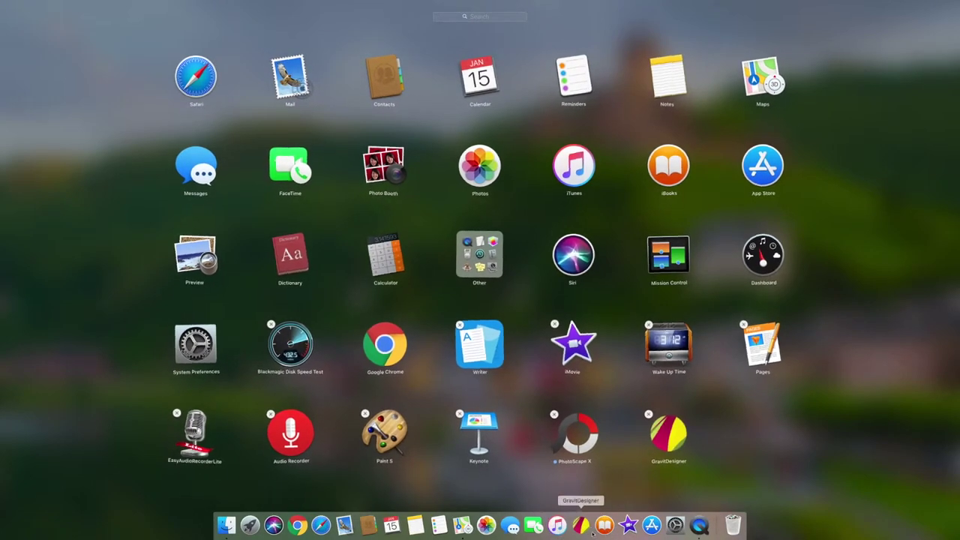
left_click(759, 429)
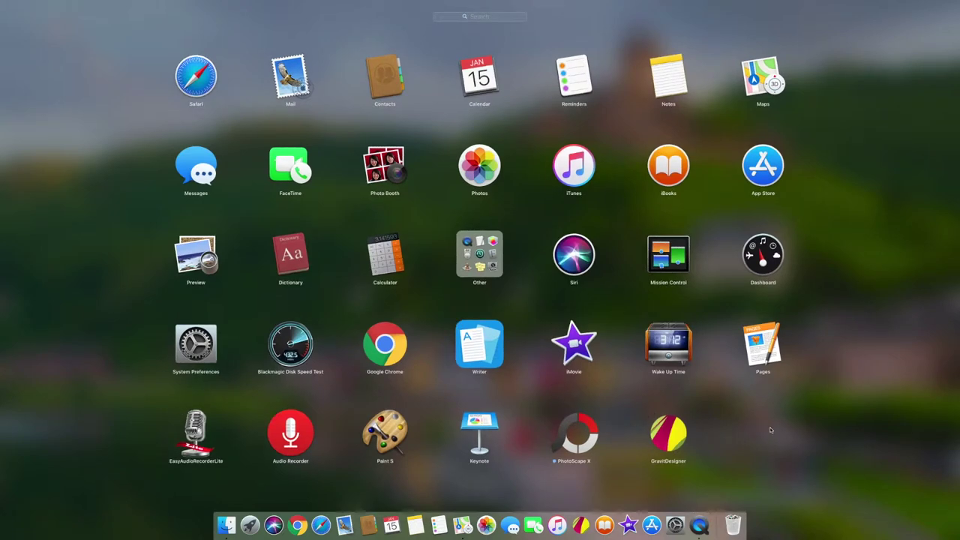
left_click(769, 427)
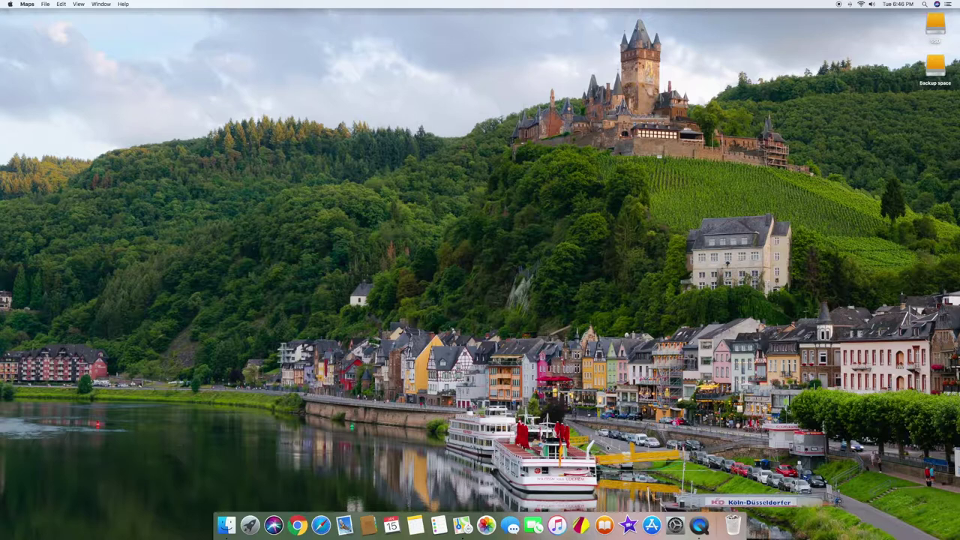
Launch GravitDesigner from the Dock and create a new design with the Blog Cover preset
left_click(581, 526)
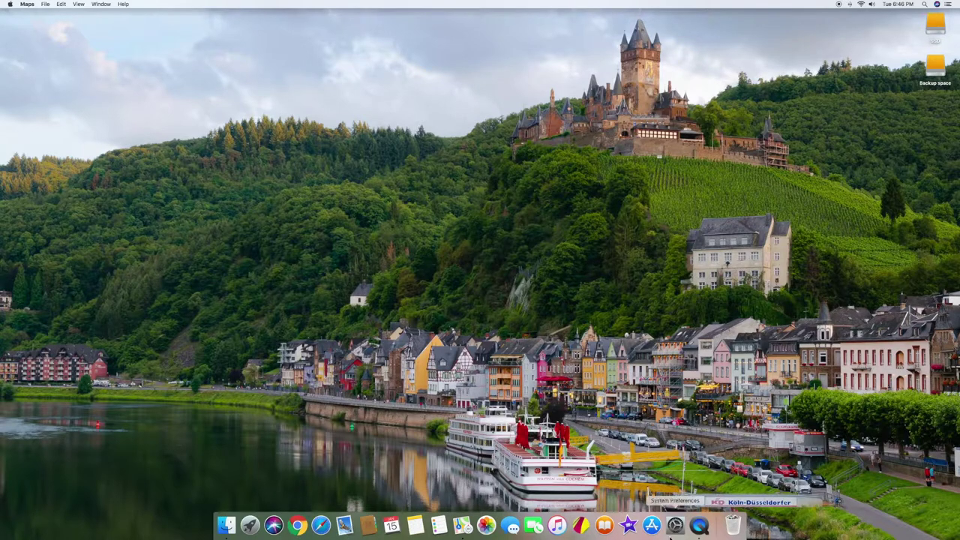
left_click(581, 525)
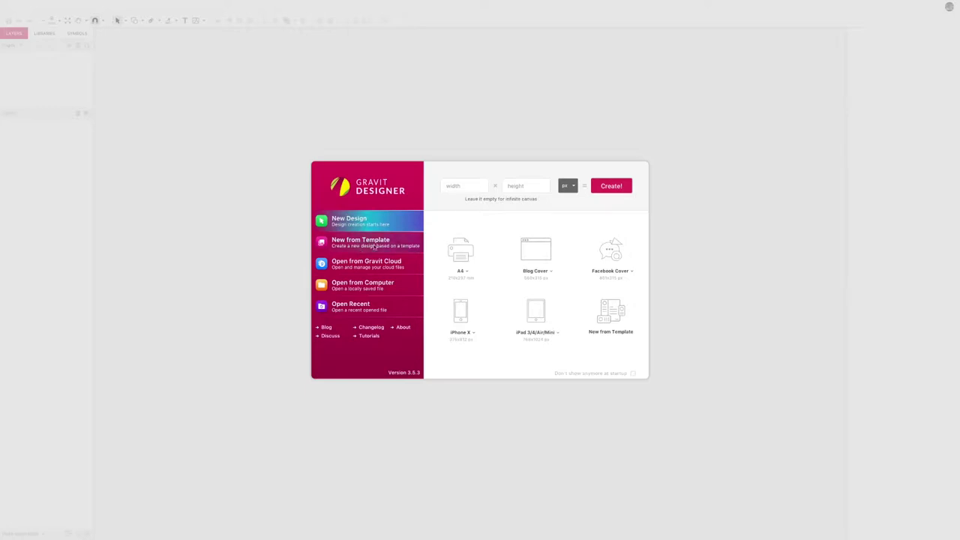
left_click(535, 254)
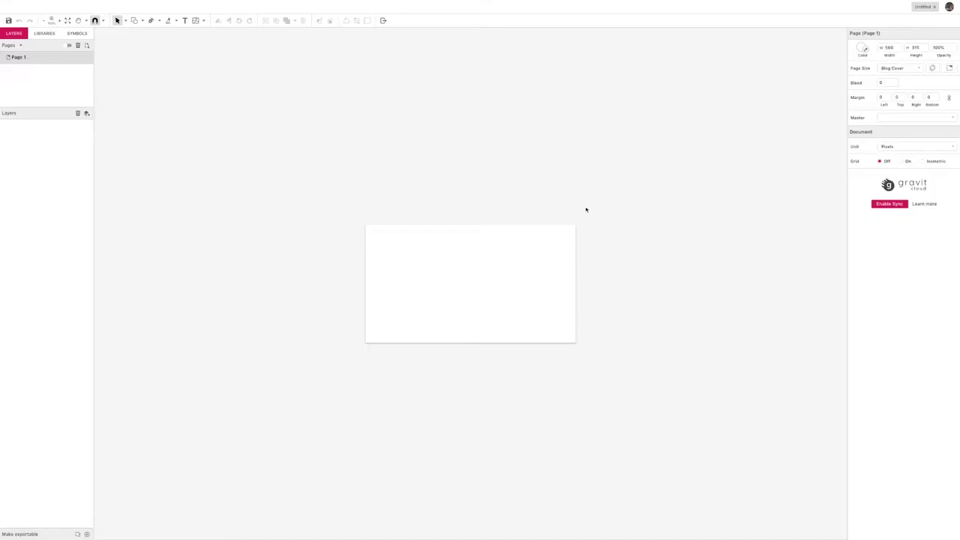
Close the untitled design's full-screen window and quit GravitDesigner
mouse_move(53, 1)
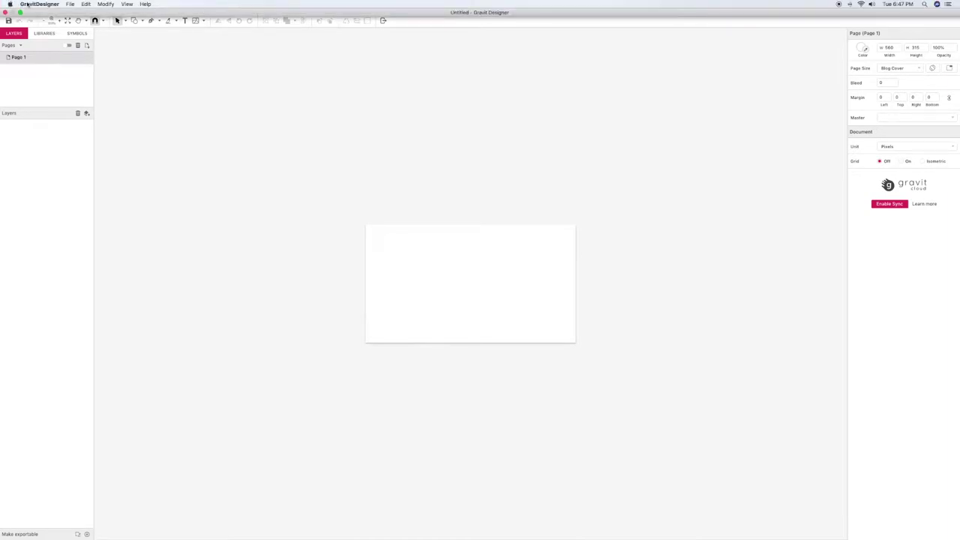
left_click(5, 13)
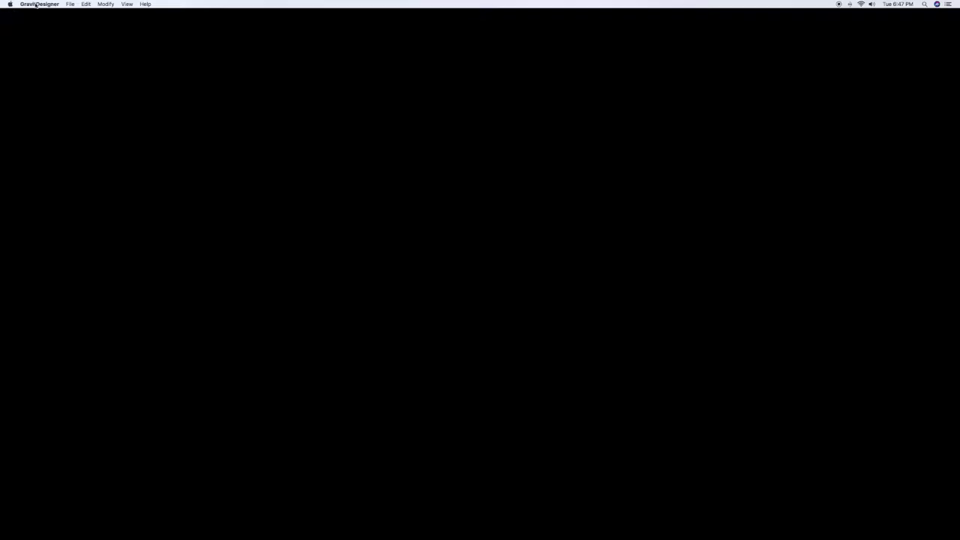
left_click(39, 3)
left_click(45, 50)
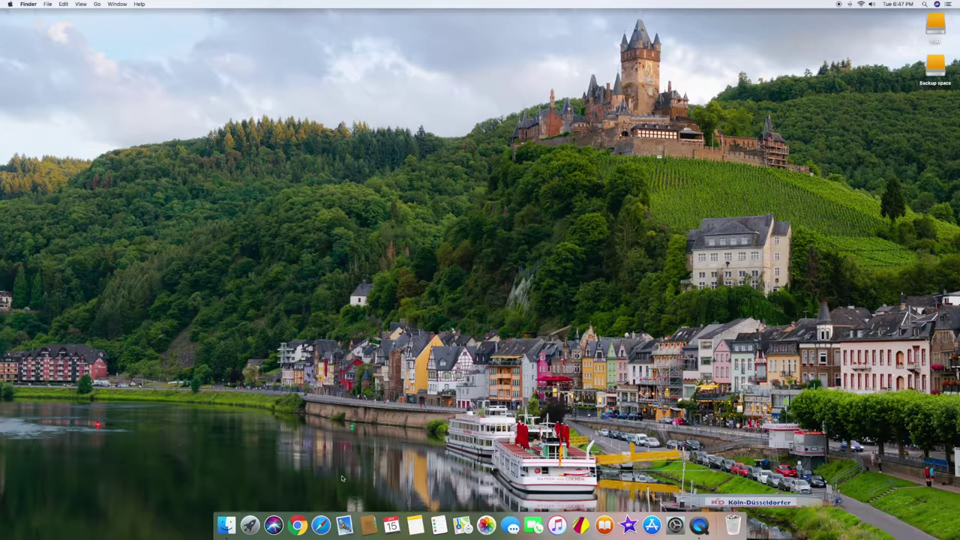
Open Safari and load the Google page from the favorites
left_click(321, 525)
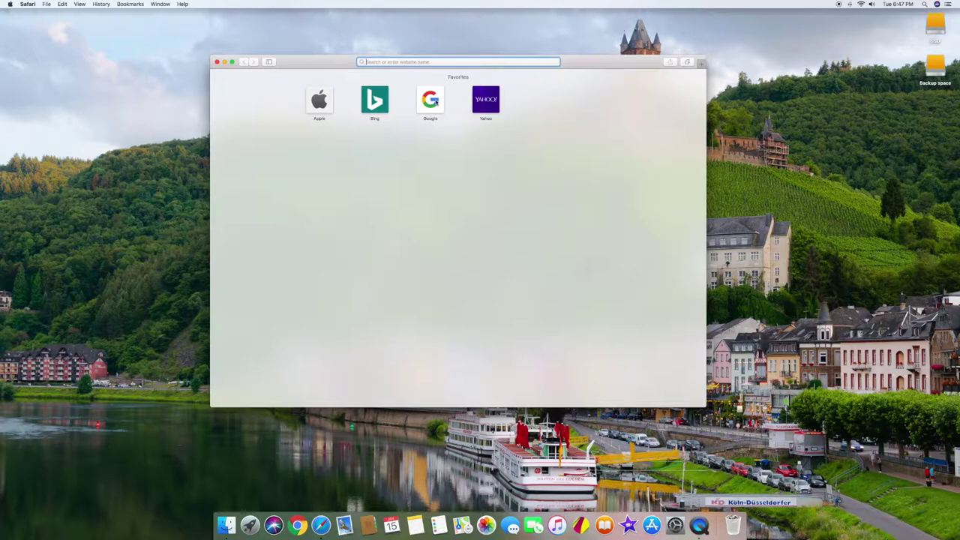
left_click(432, 101)
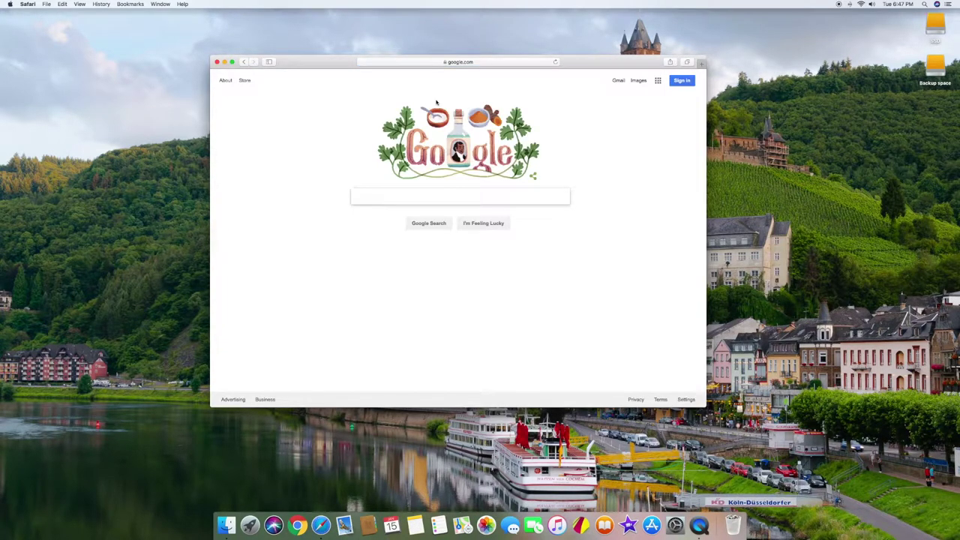
left_click(443, 189)
Enlarge the Safari window from its corners and move it slightly higher on the desktop
left_click_drag(704, 406, 796, 483)
left_click_drag(209, 483, 189, 490)
mouse_move(341, 60)
left_mouse_down()
mouse_move(222, 42)
mouse_move(459, 60)
mouse_move(213, 50)
mouse_move(337, 50)
left_mouse_up()
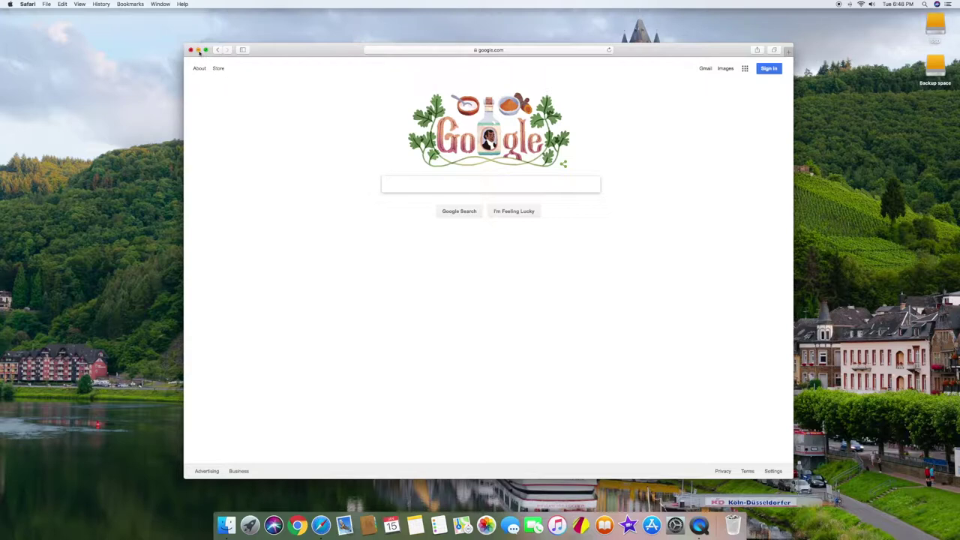
Minimize the Safari window to the Dock and restore it, two times in a row
left_click(198, 50)
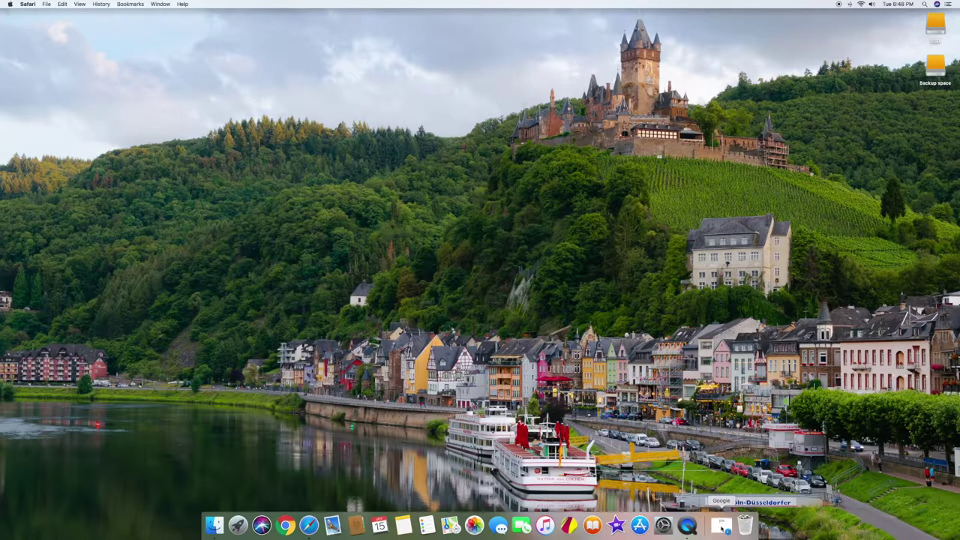
left_click(721, 525)
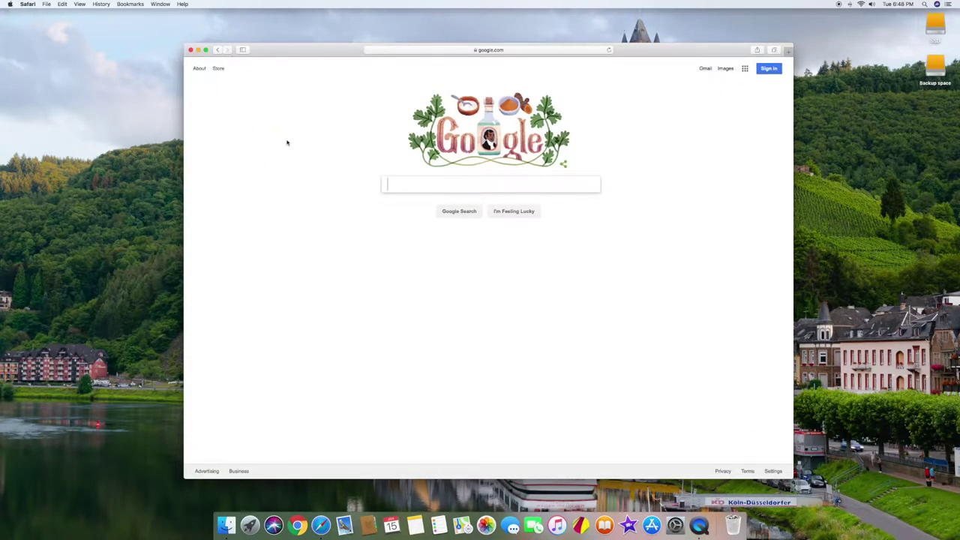
left_click(198, 51)
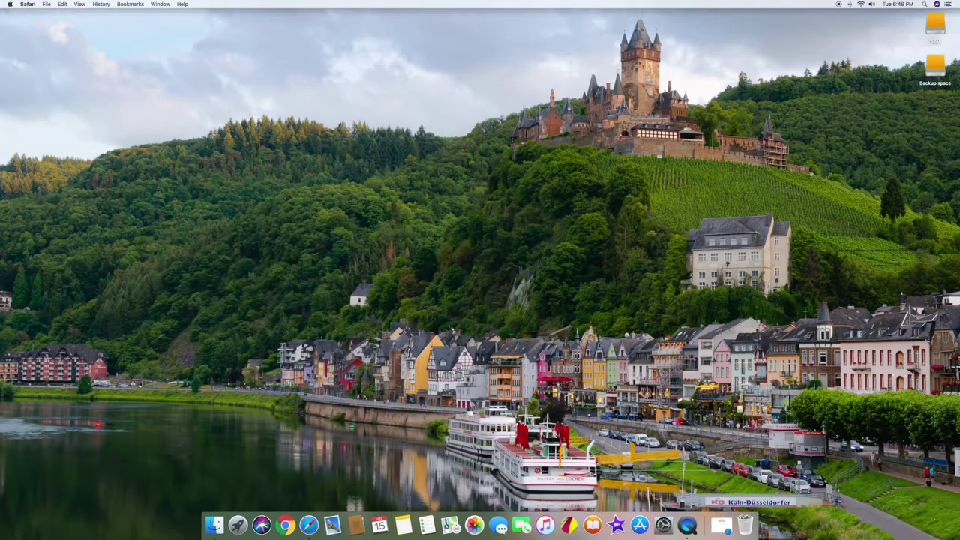
left_click(726, 529)
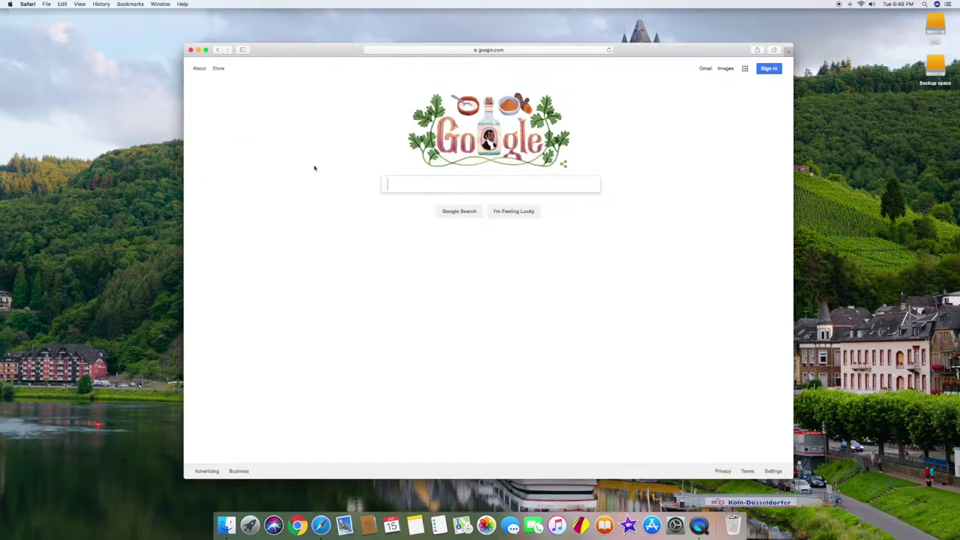
Switch the Safari window to full screen, reveal its hidden menu bar, and quit Safari
left_click(205, 50)
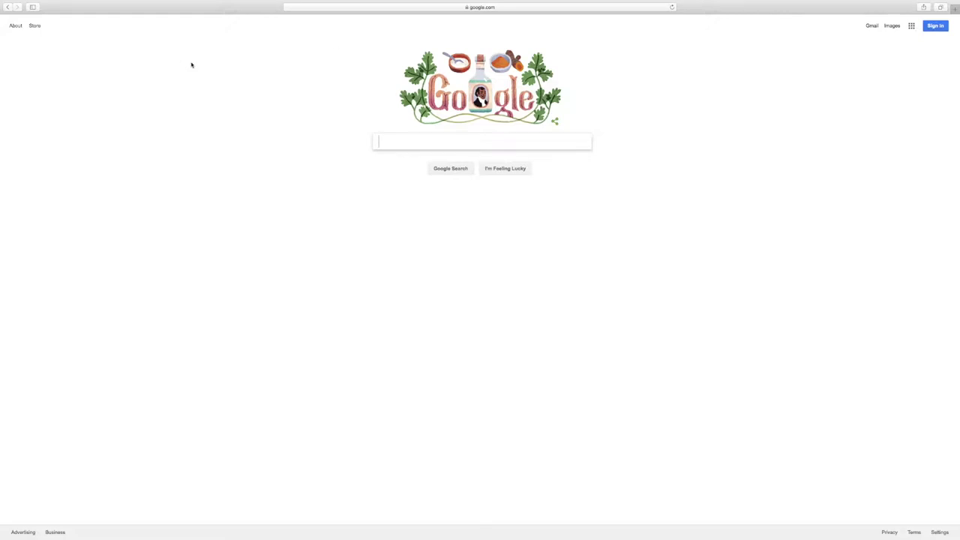
mouse_move(175, 3)
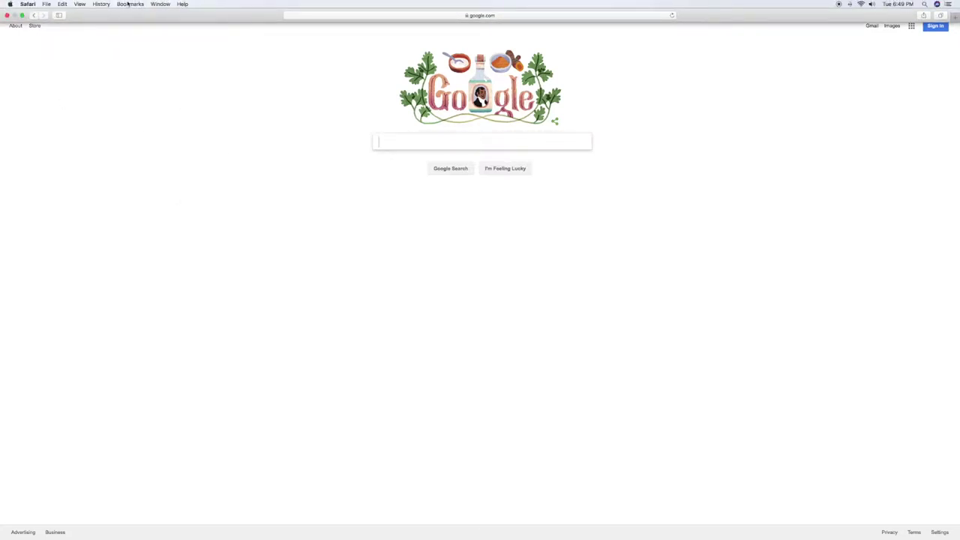
left_click(30, 4)
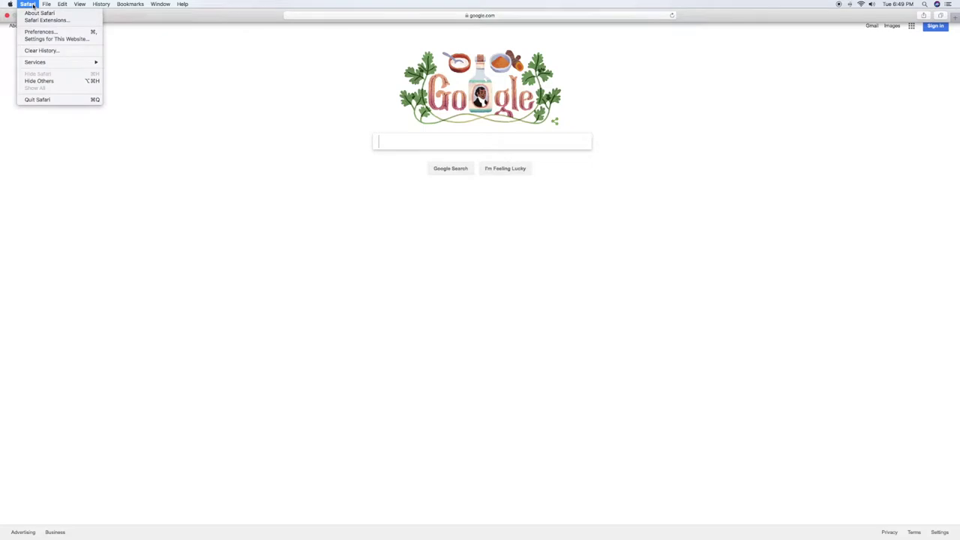
left_click(40, 101)
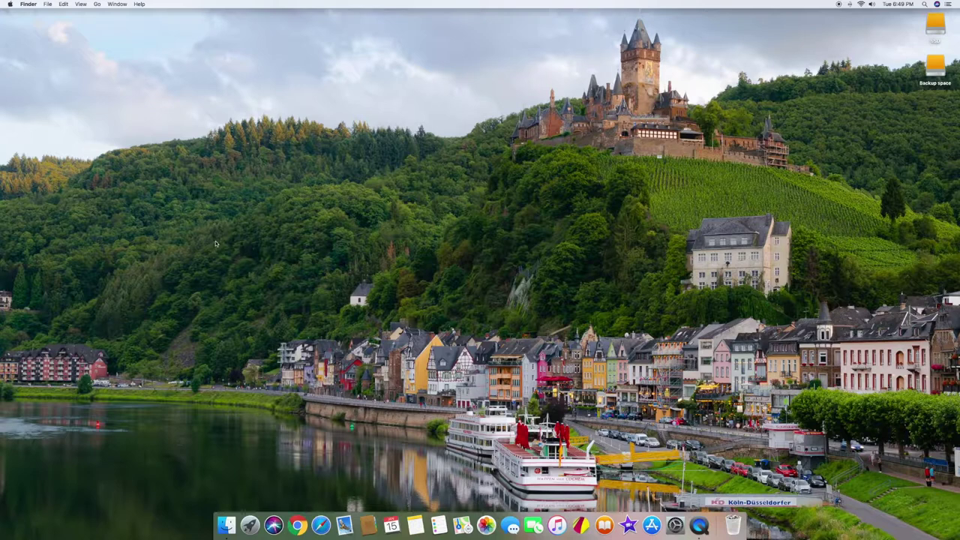
Open Google Chrome, minimize its new tab window to the Dock, and restore the window
left_click(300, 528)
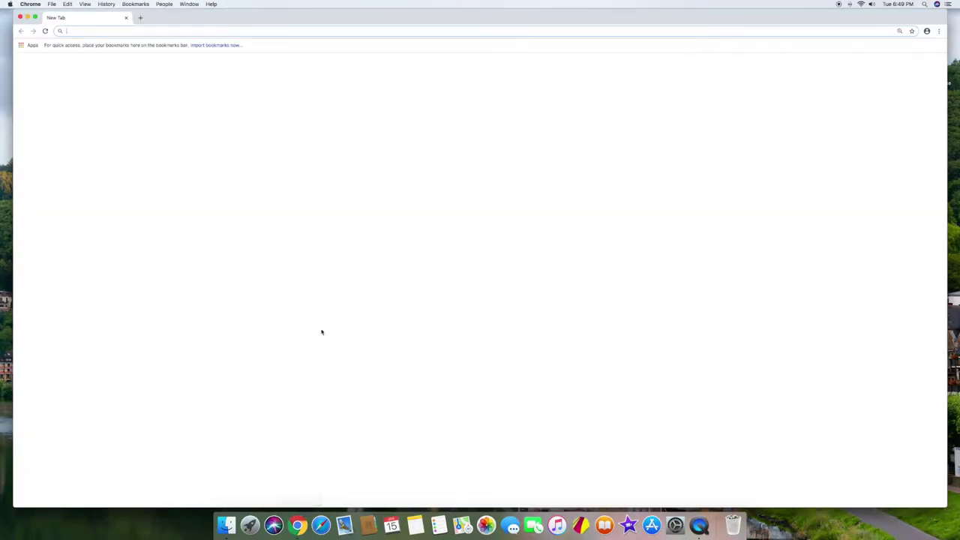
left_click(29, 17)
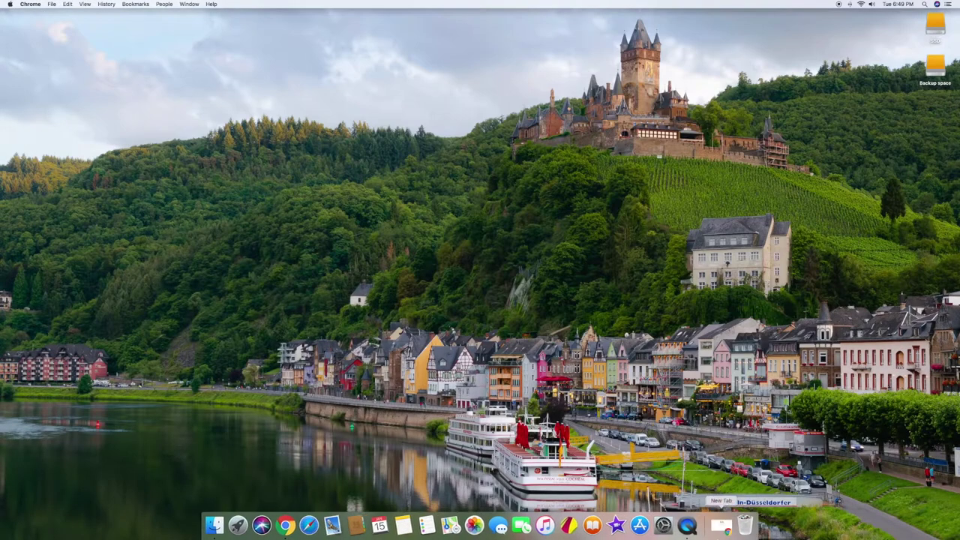
left_click(726, 527)
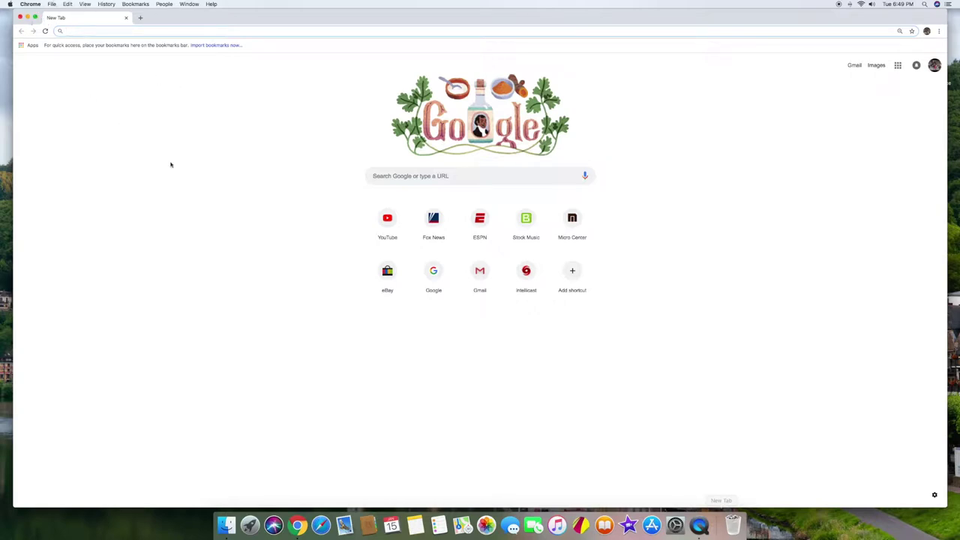
left_click(141, 115)
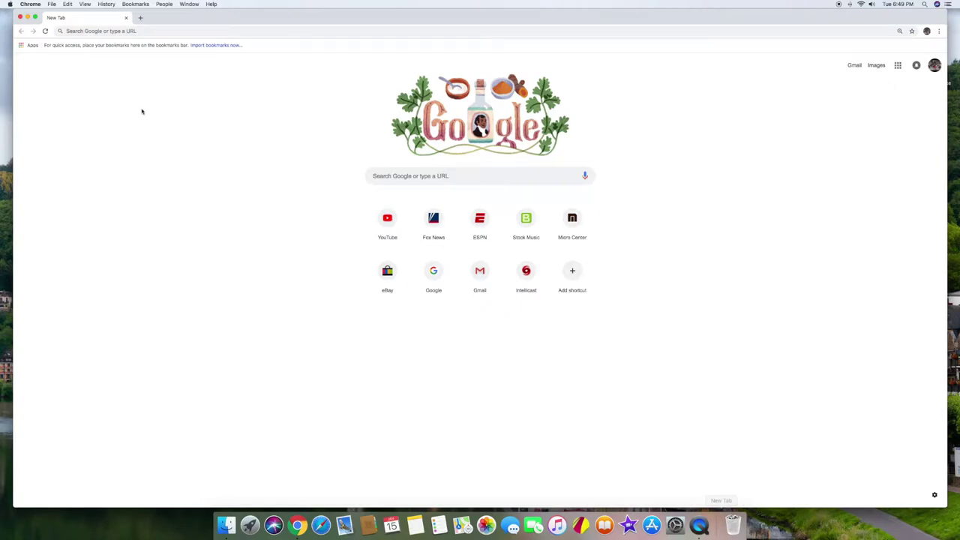
Minimize and restore the Chrome window once, and close and reopen it two times from the Dock
left_click(28, 16)
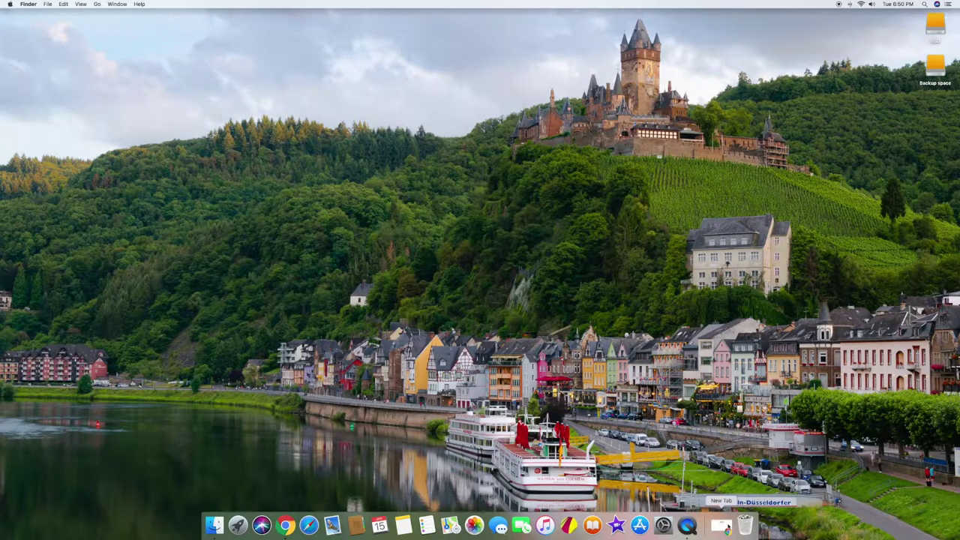
left_click(721, 525)
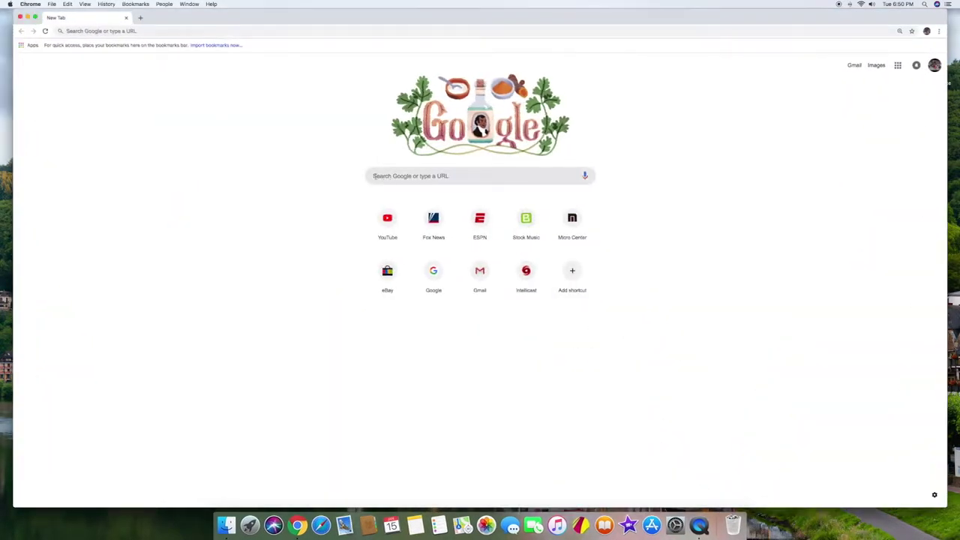
left_click(20, 17)
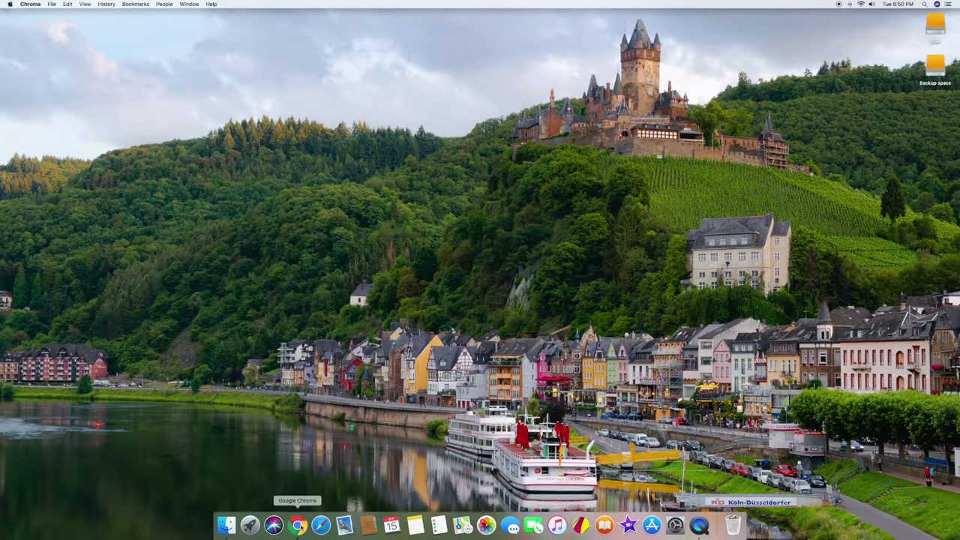
left_click(298, 525)
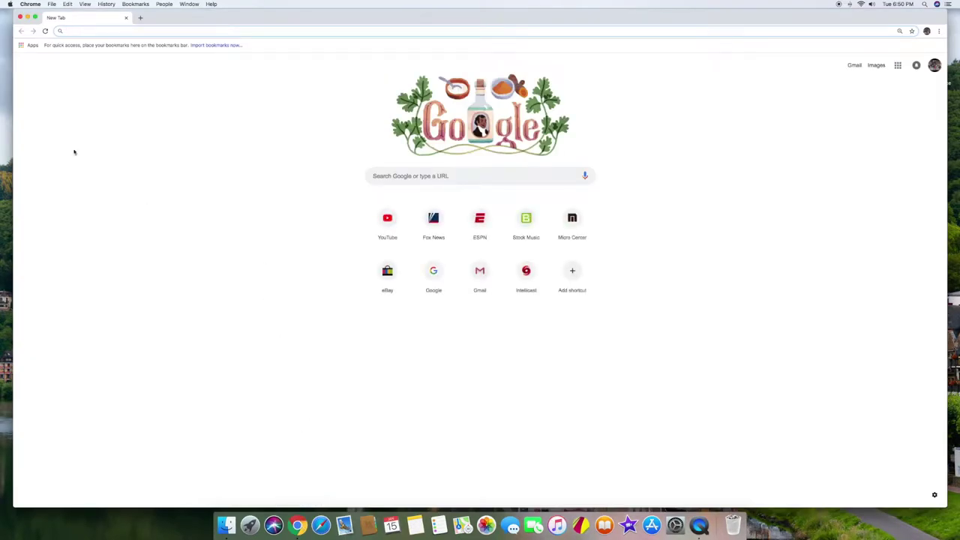
left_click(21, 16)
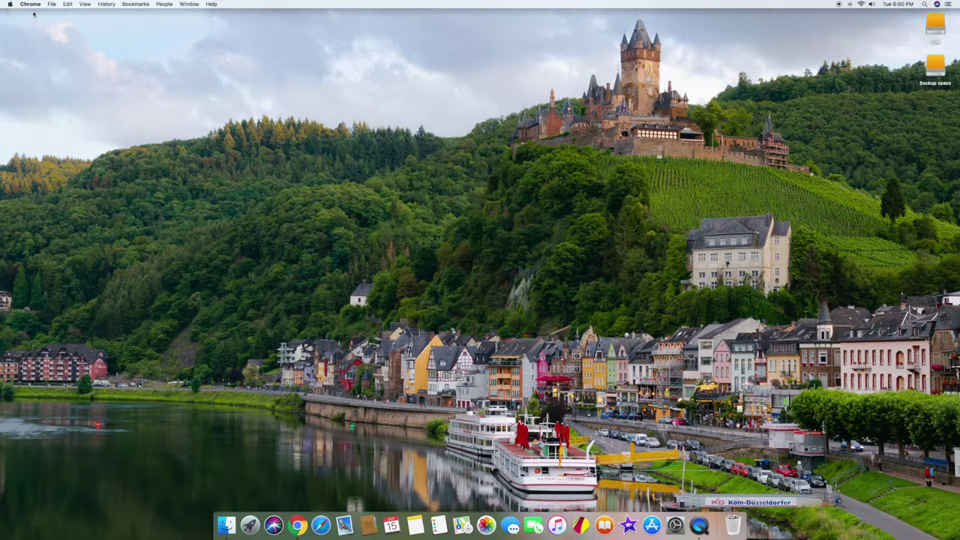
left_click(103, 119)
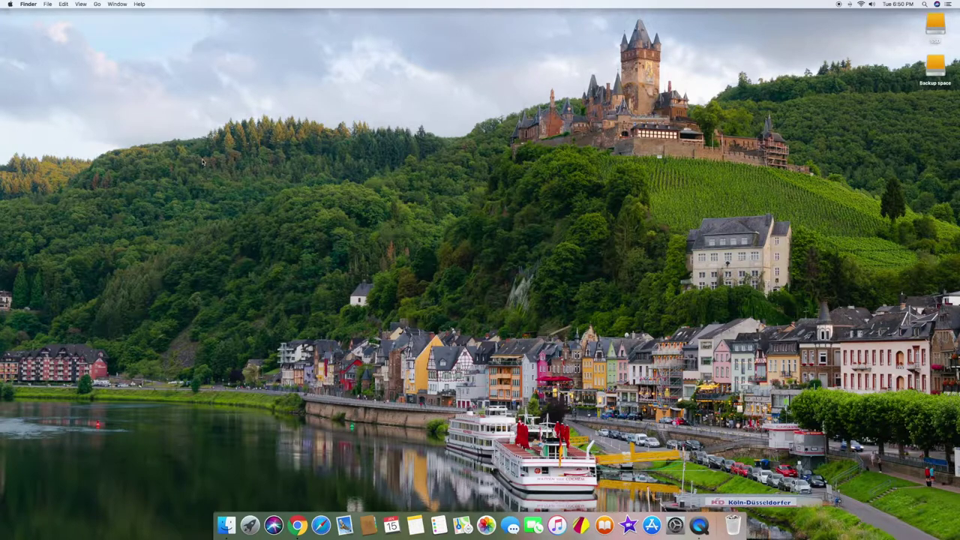
left_click(299, 528)
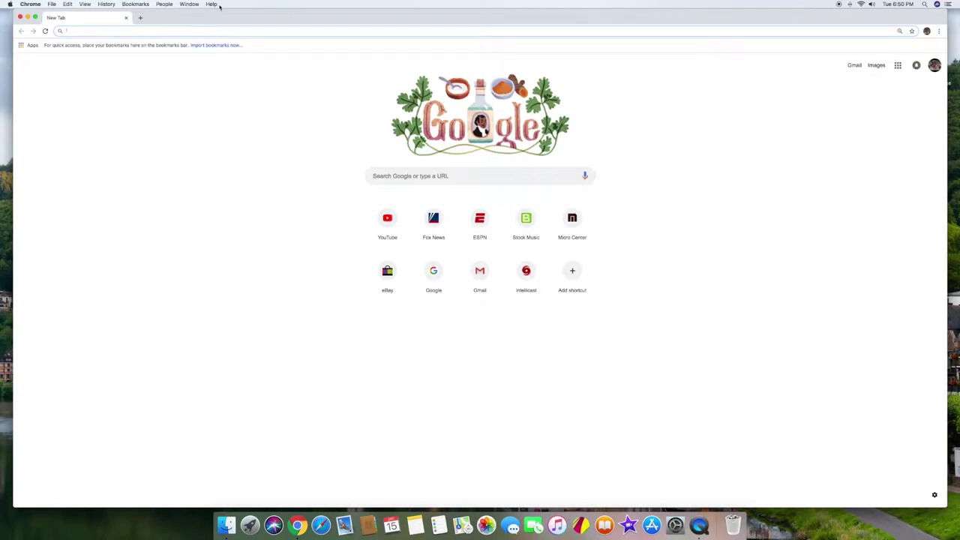
Close the Chrome window and quit Google Chrome completely
left_click(21, 16)
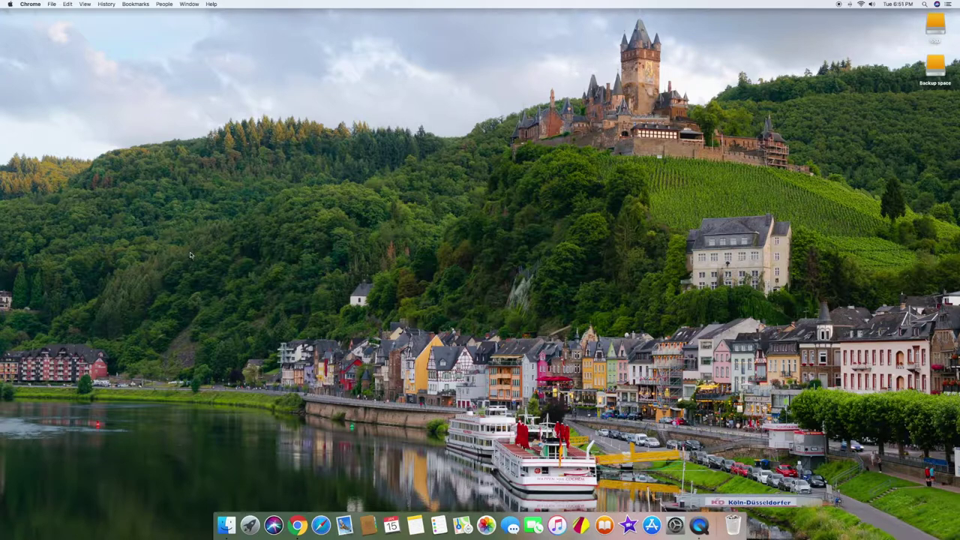
left_click(36, 5)
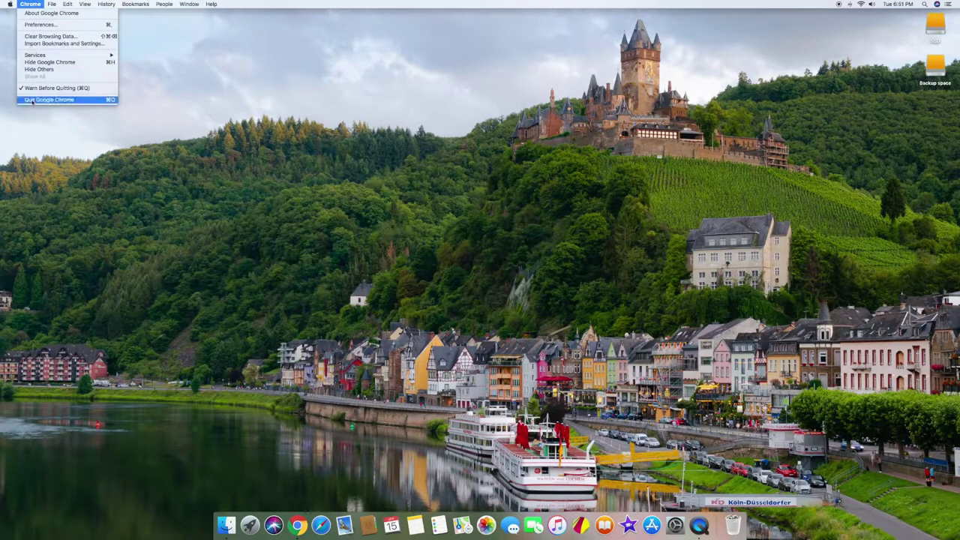
mouse_move(172, 5)
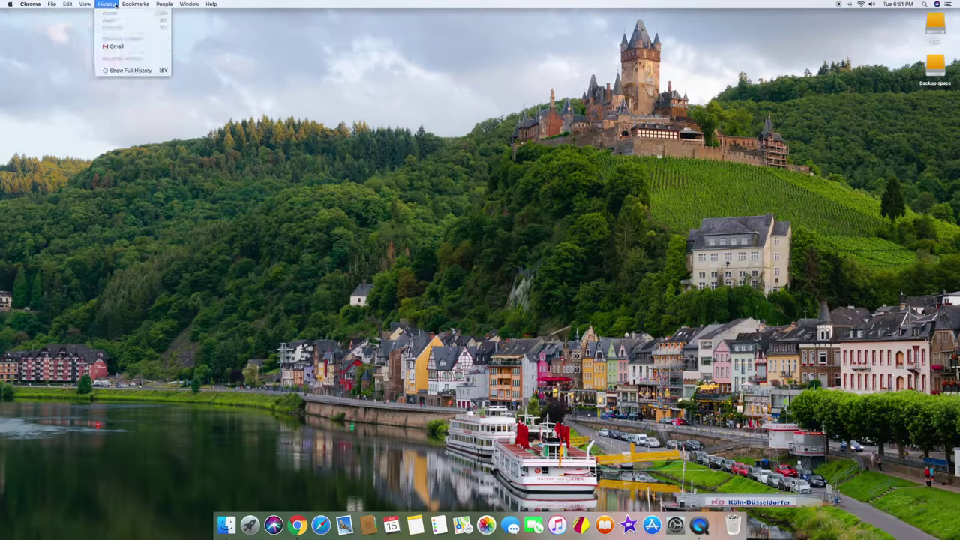
mouse_move(33, 5)
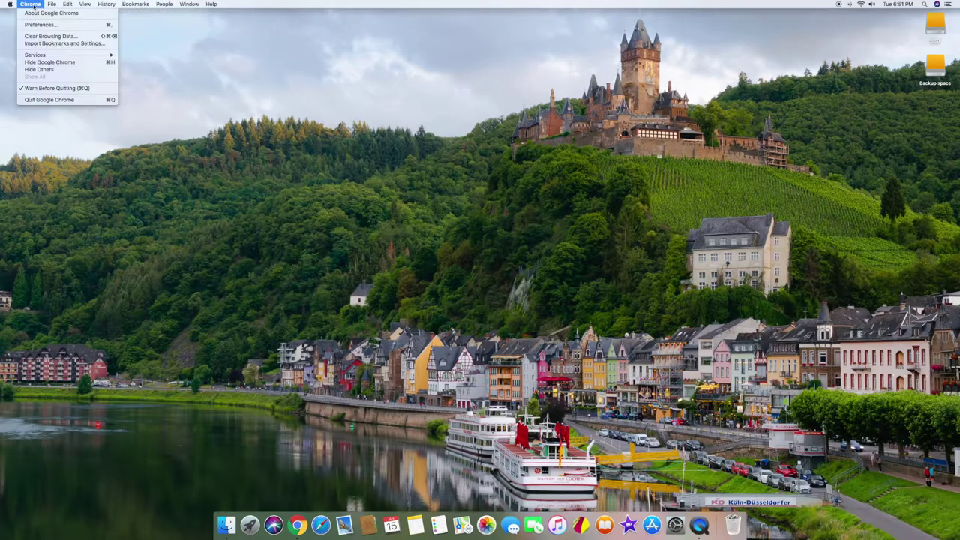
left_click(34, 99)
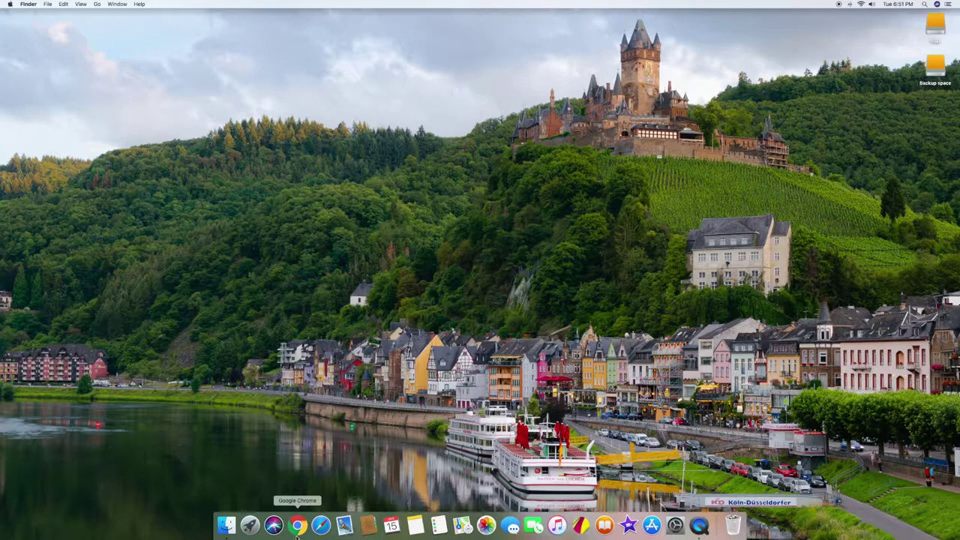
Open Safari and look through its View and File commands, including the Share options
left_click(327, 528)
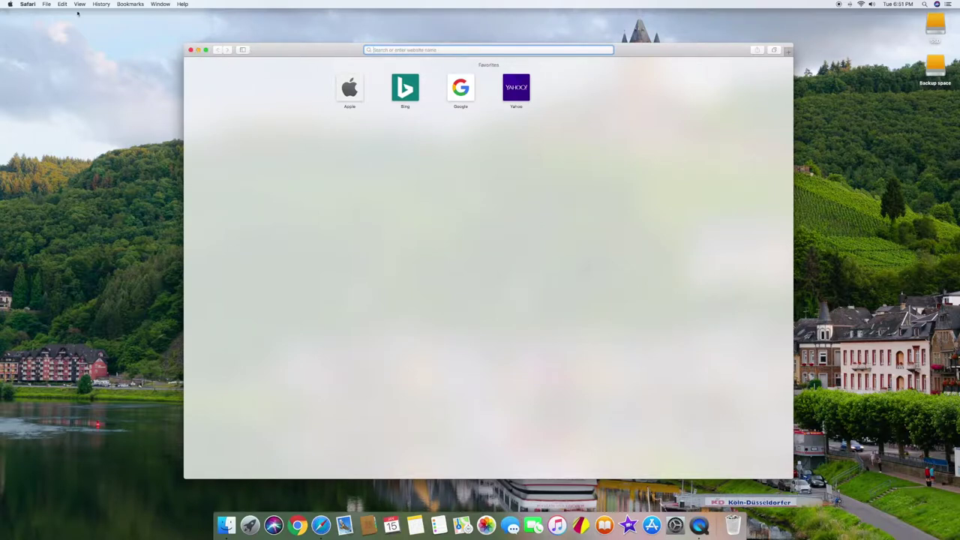
left_click(28, 4)
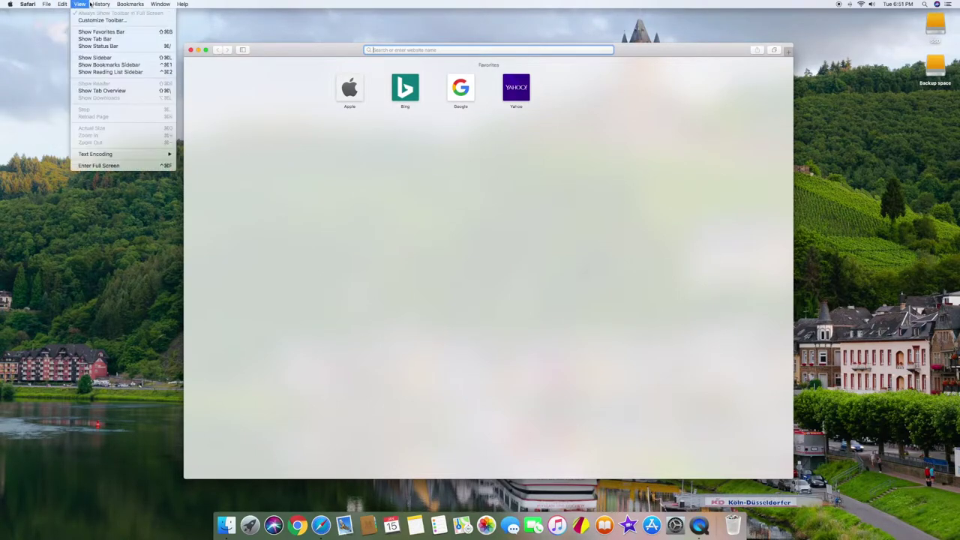
mouse_move(49, 4)
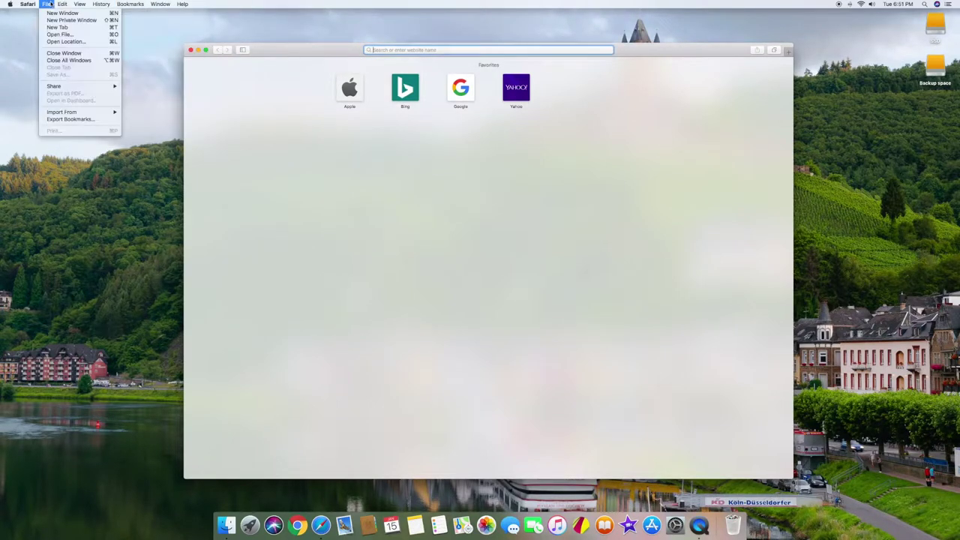
mouse_move(68, 87)
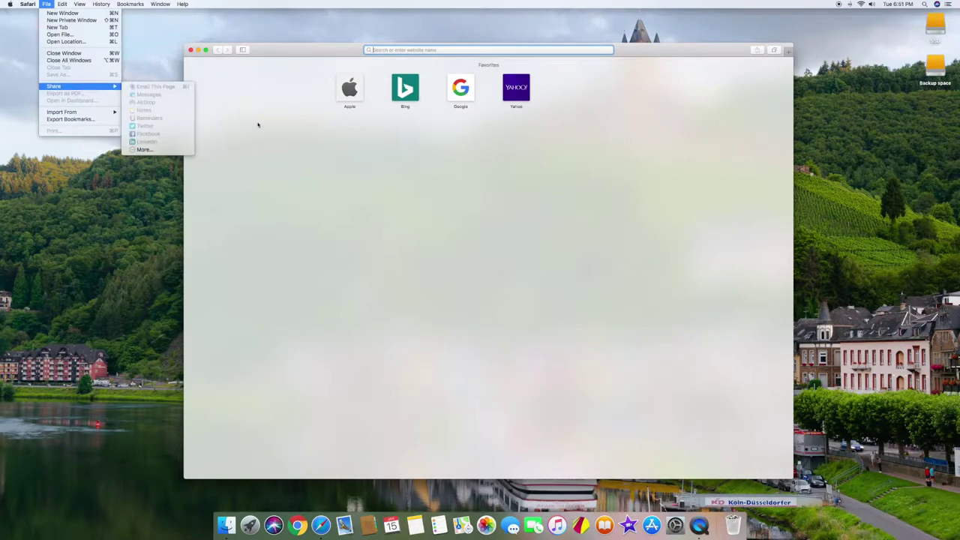
left_click(180, 239)
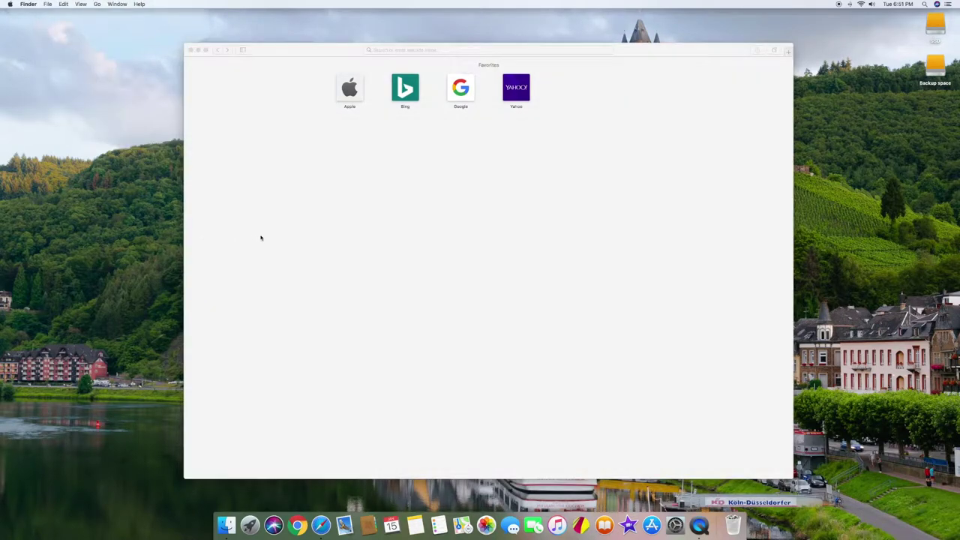
Close and reopen the Safari window, and quit Safari completely
left_click(190, 50)
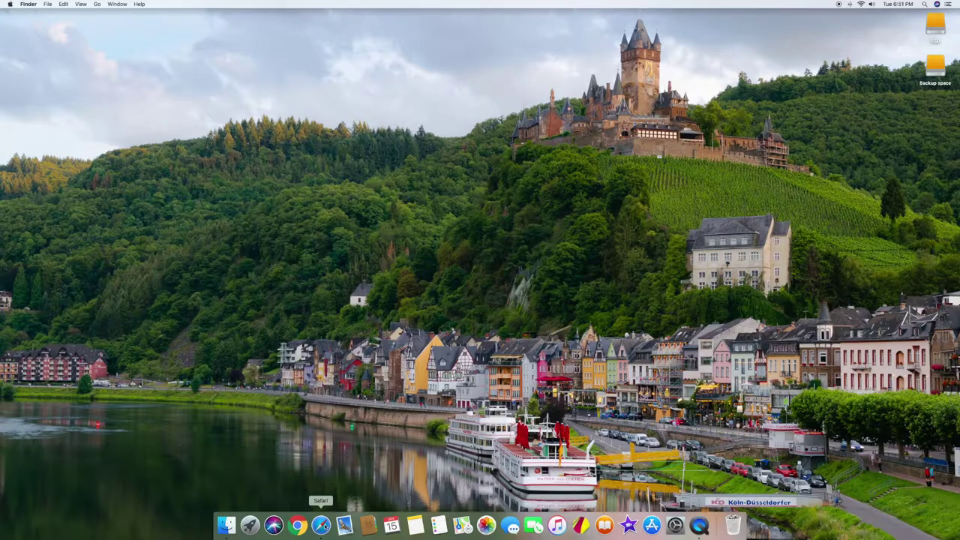
left_click(321, 528)
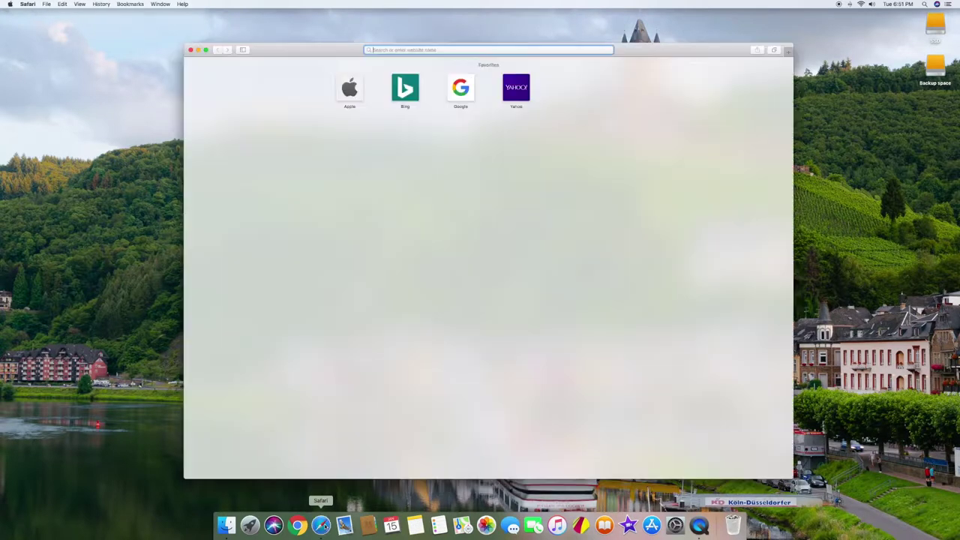
left_click(27, 4)
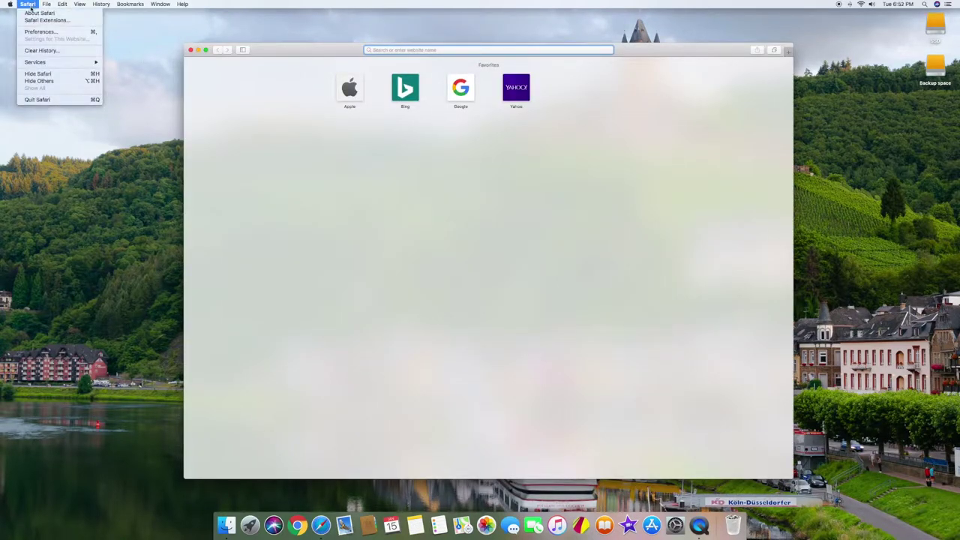
left_click(34, 100)
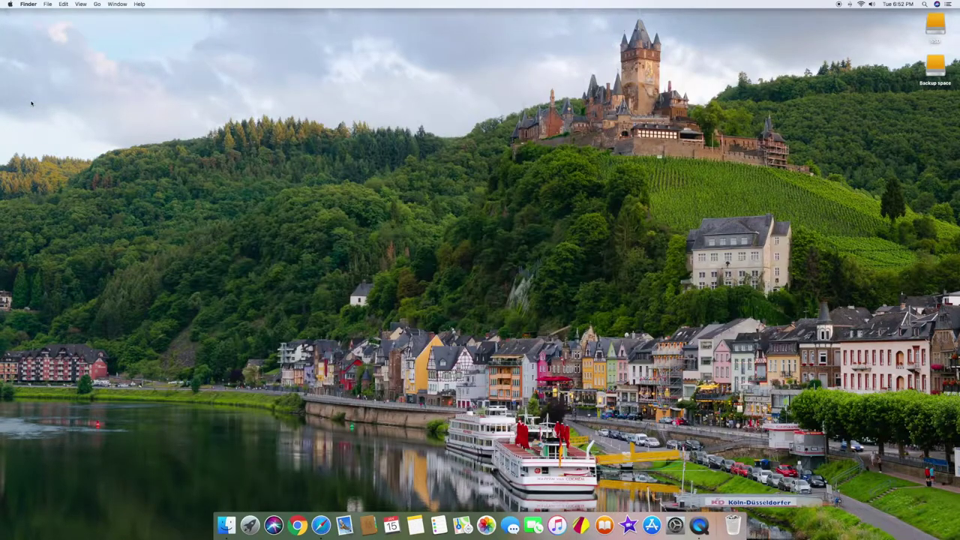
Look at the Finder's application commands, and show and dismiss the Launchpad app overview
left_click(30, 5)
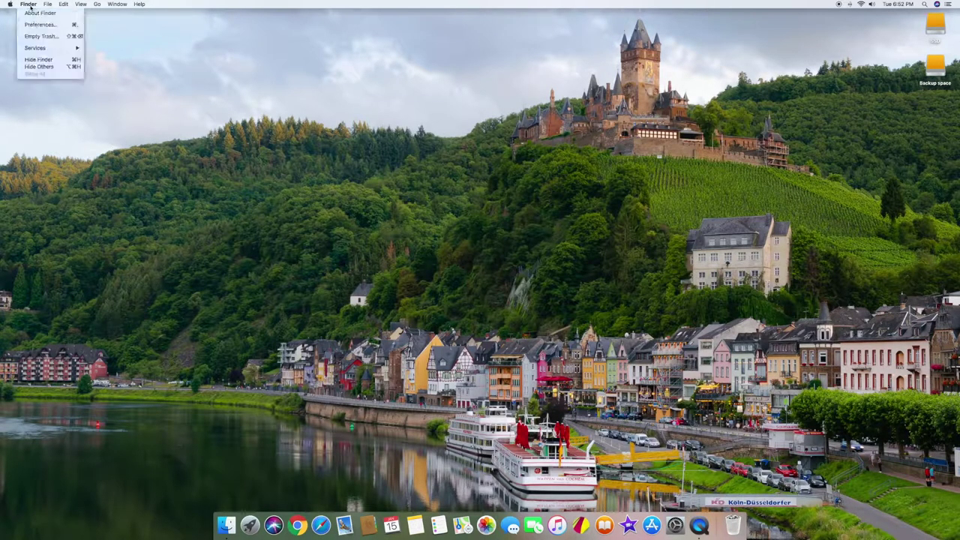
left_click(163, 247)
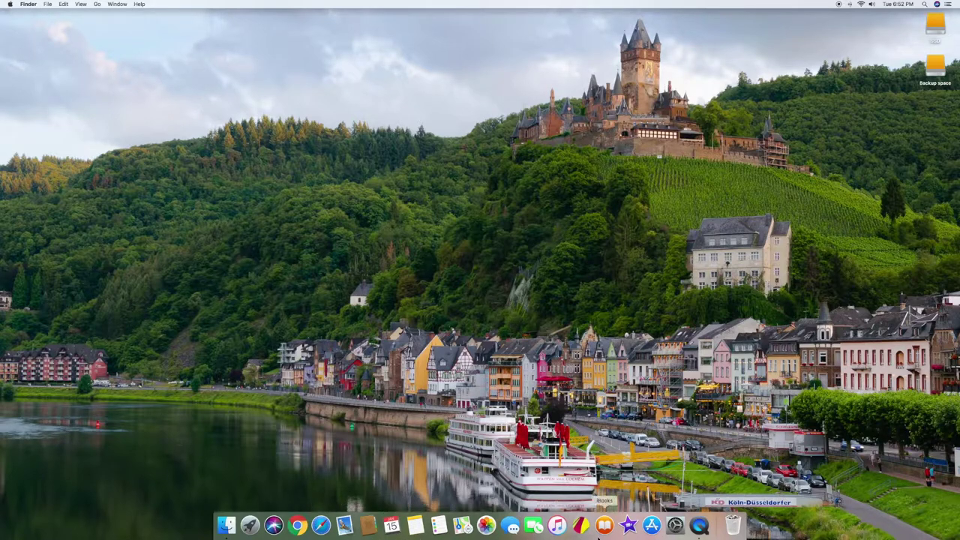
left_click(249, 525)
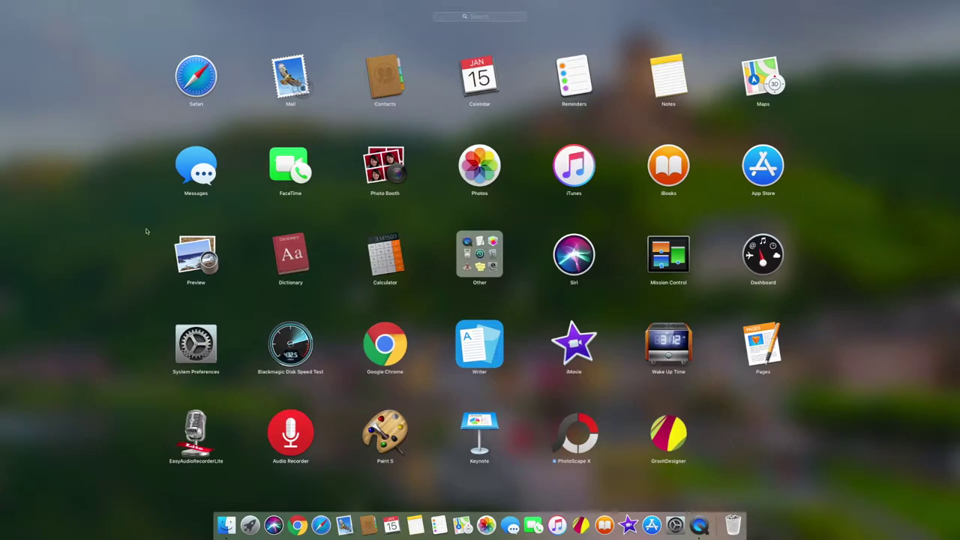
left_click(101, 235)
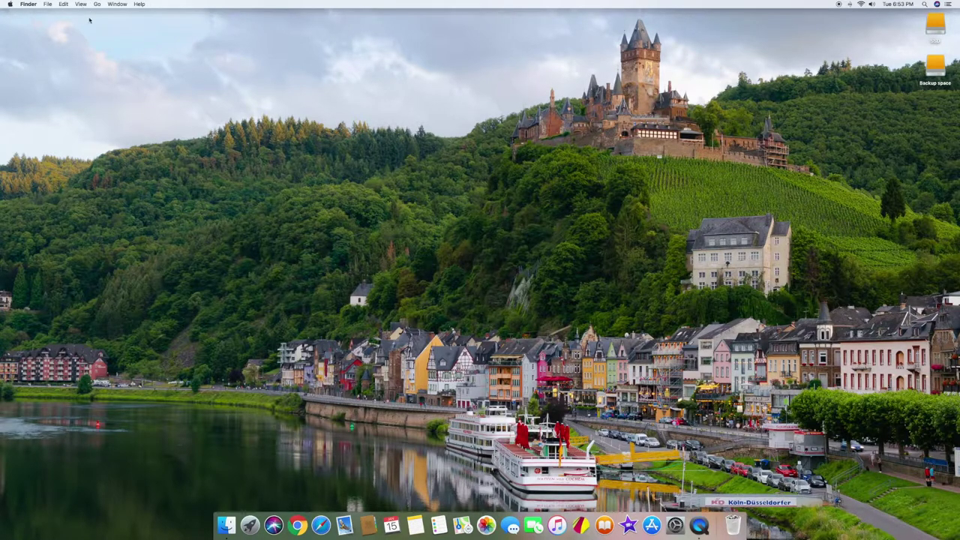
Launch Activity Monitor from the Other folder in Launchpad
left_click(250, 525)
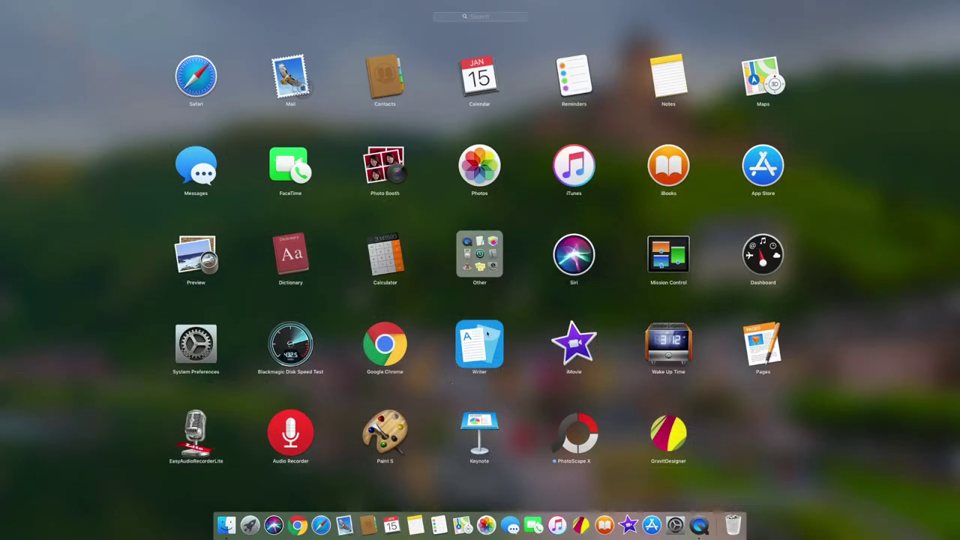
left_click(464, 277)
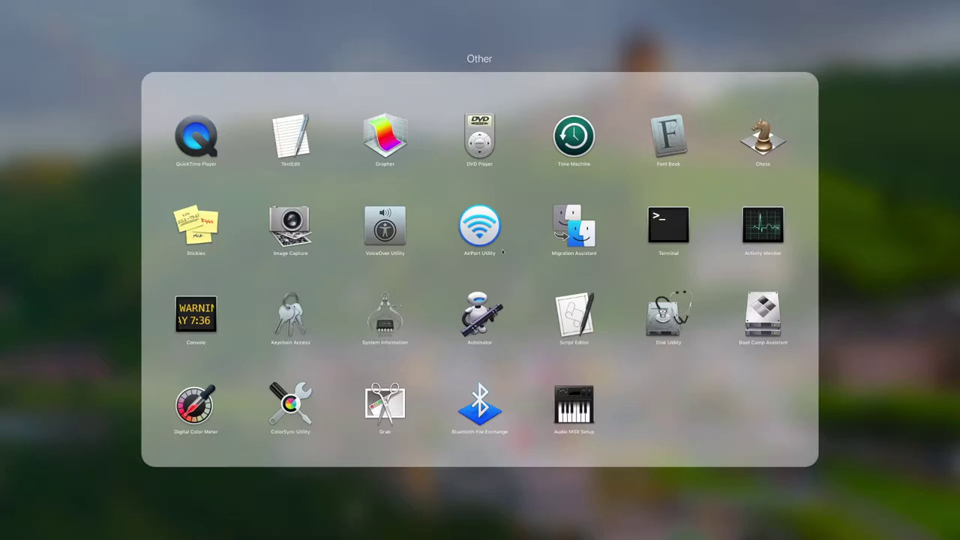
left_click(762, 229)
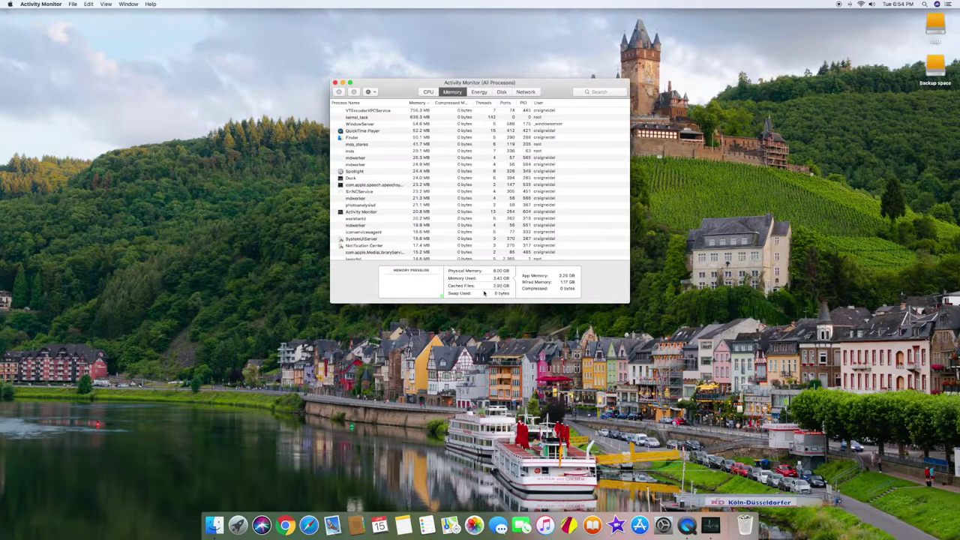
Examine the memory, CPU and disk usage of all processes in Activity Monitor, and quit it
mouse_move(484, 293)
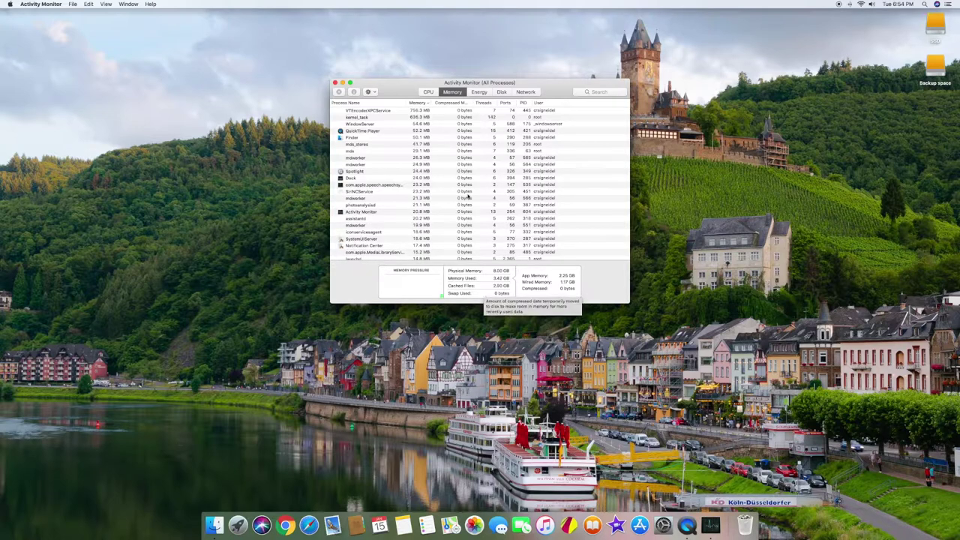
left_click(425, 92)
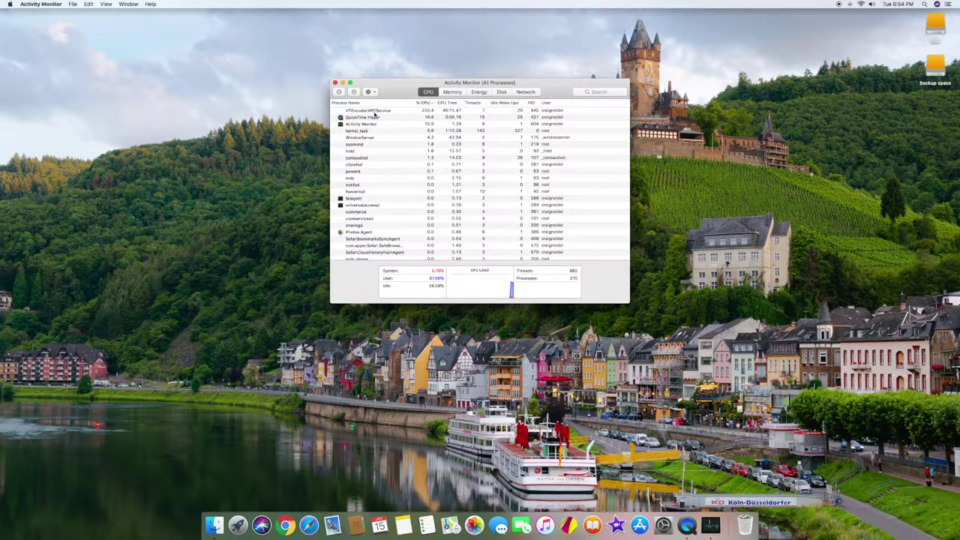
left_click(503, 93)
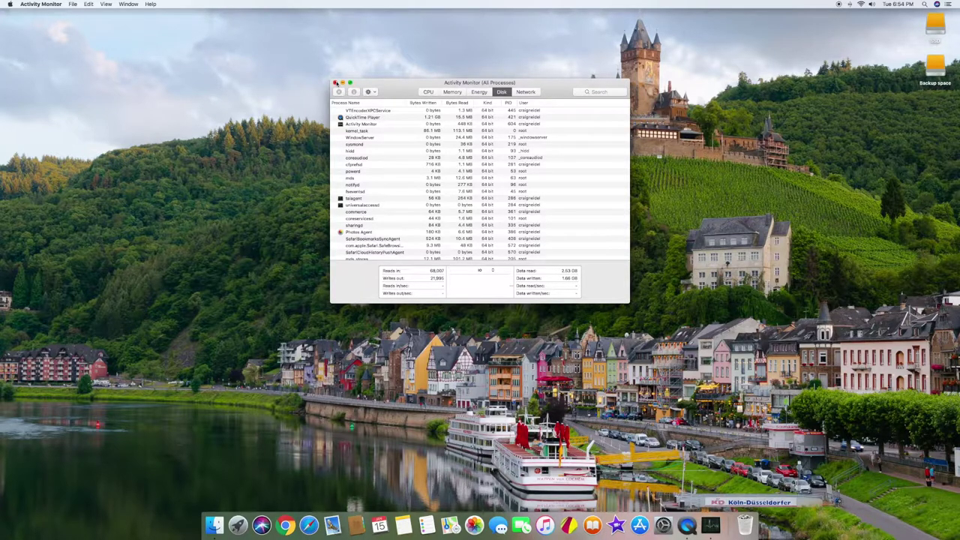
left_click(41, 4)
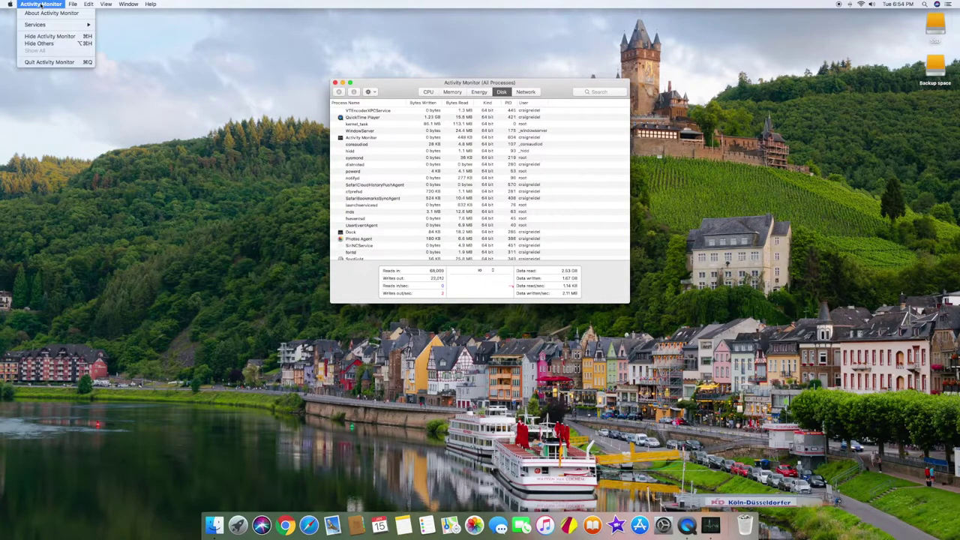
left_click(45, 62)
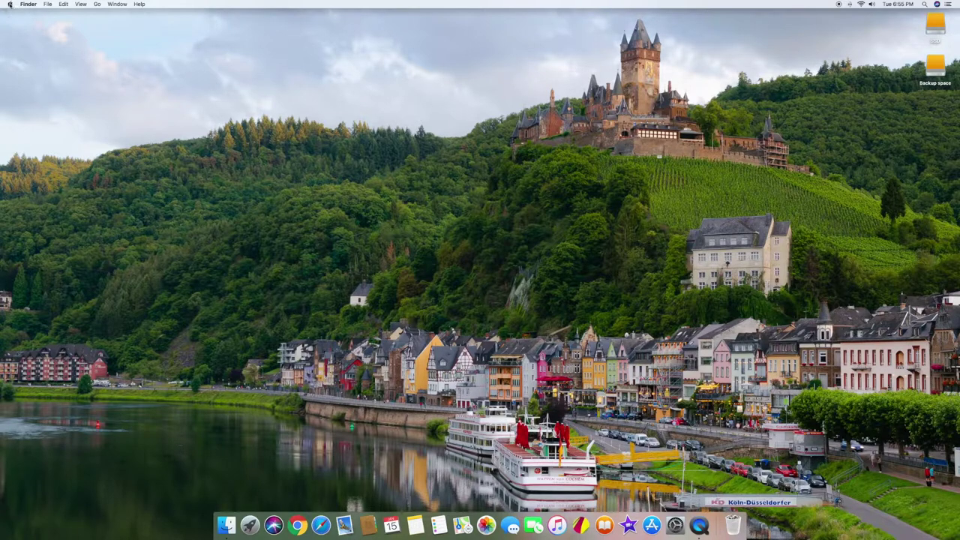
Open System Preferences to show its settings overview, and quit it completely
left_click(11, 5)
left_click(27, 26)
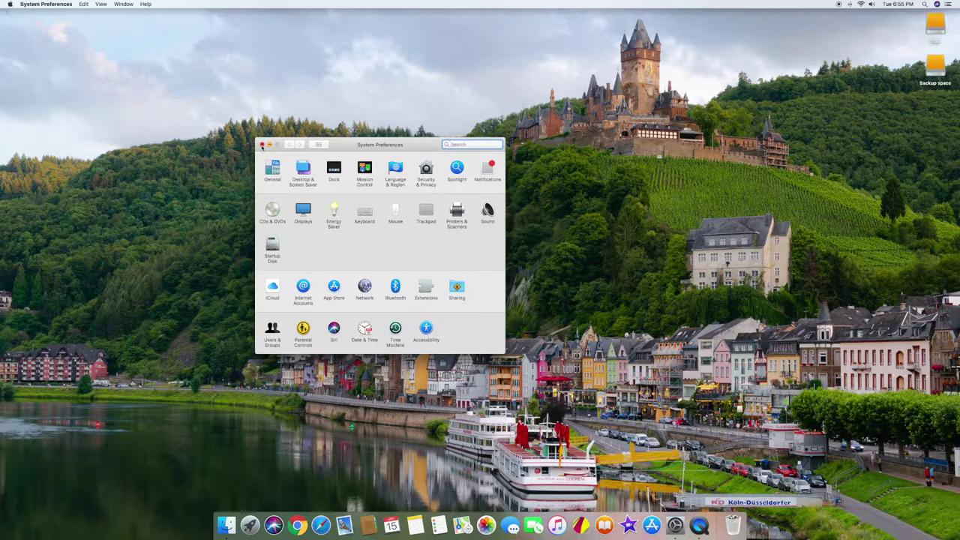
left_click(54, 5)
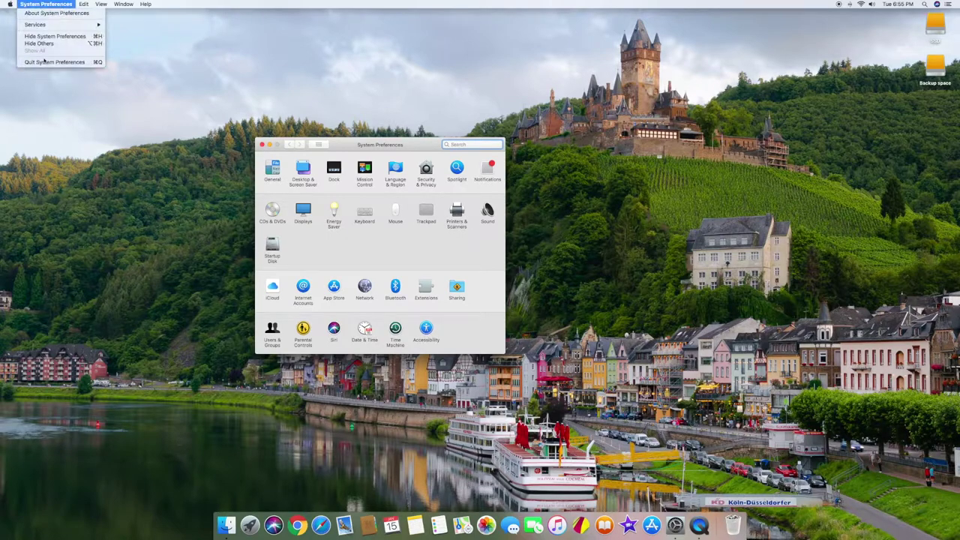
left_click(43, 64)
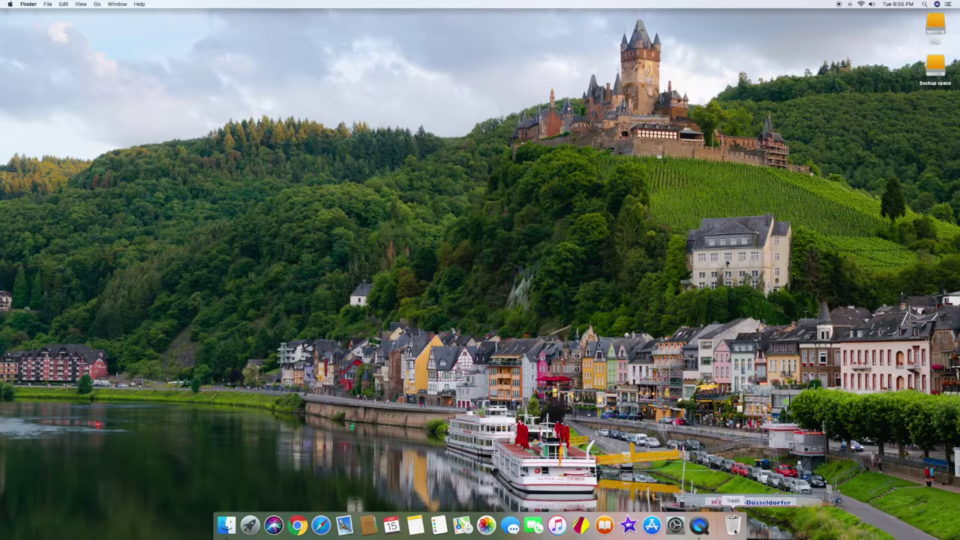
Open the Trash and permanently erase all the items in it
left_click(732, 525)
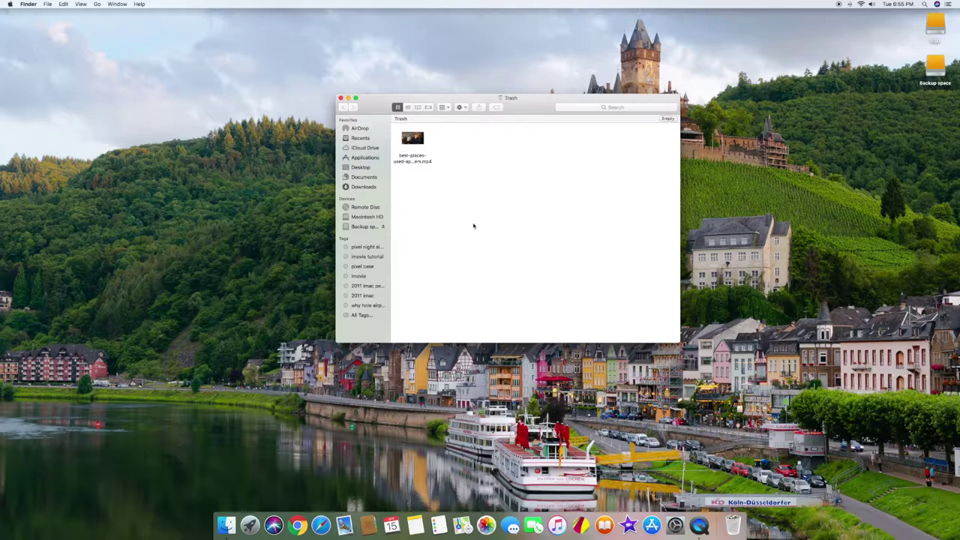
left_click(667, 119)
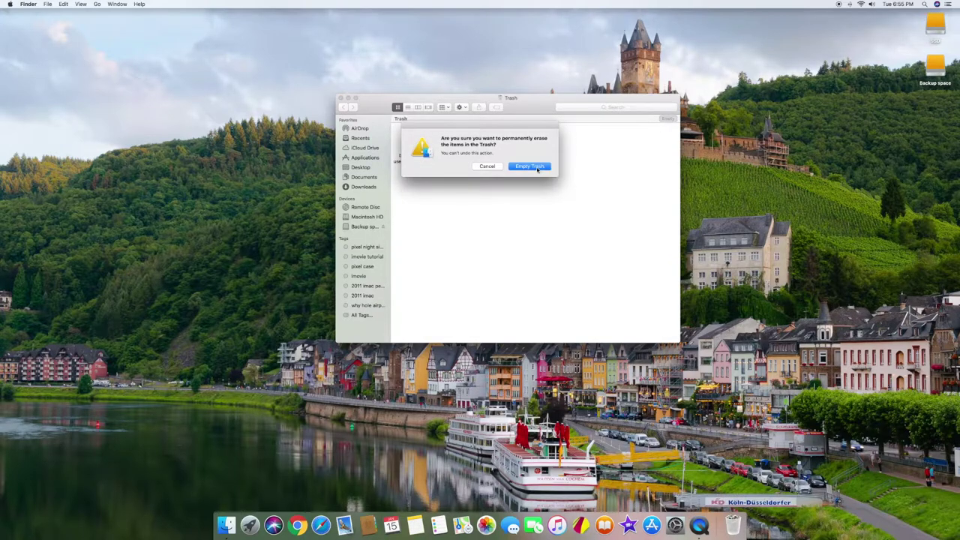
left_click(537, 167)
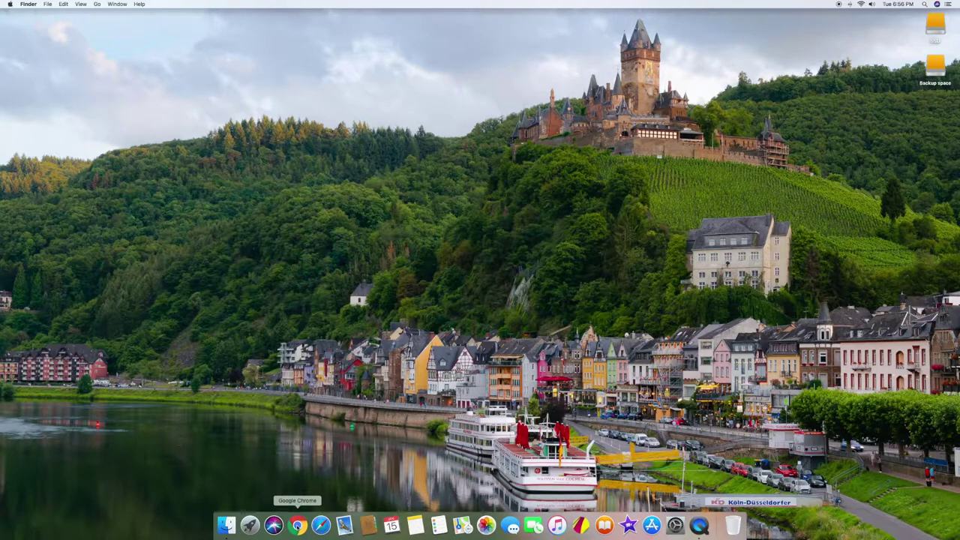
Launch Google Chrome, activate the Google search box on the new tab page, and quit Chrome completely
left_click(304, 527)
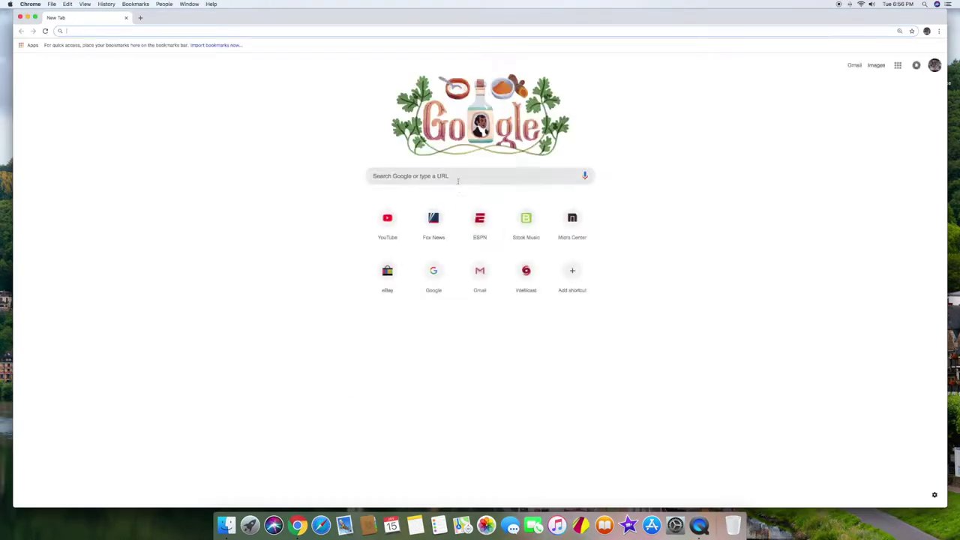
left_click(458, 178)
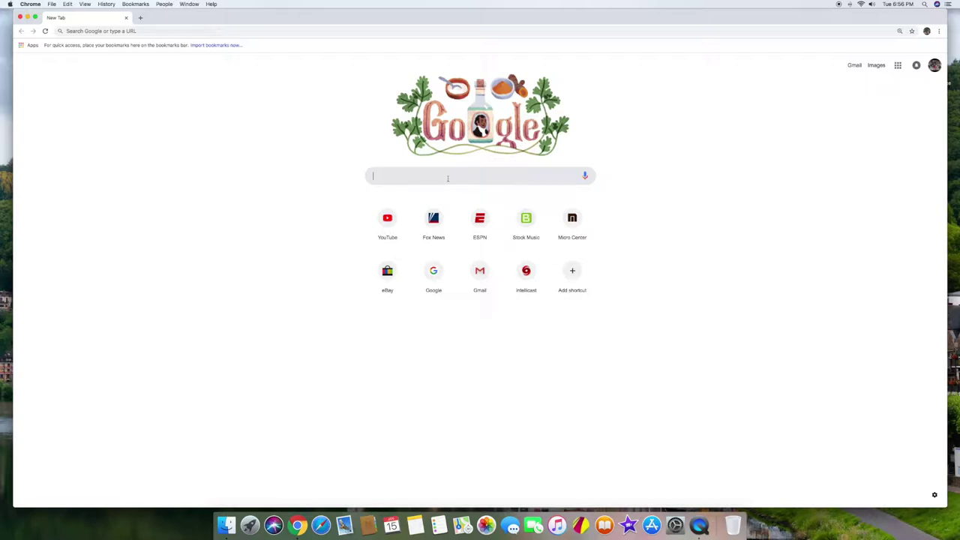
left_click(30, 4)
left_click(43, 101)
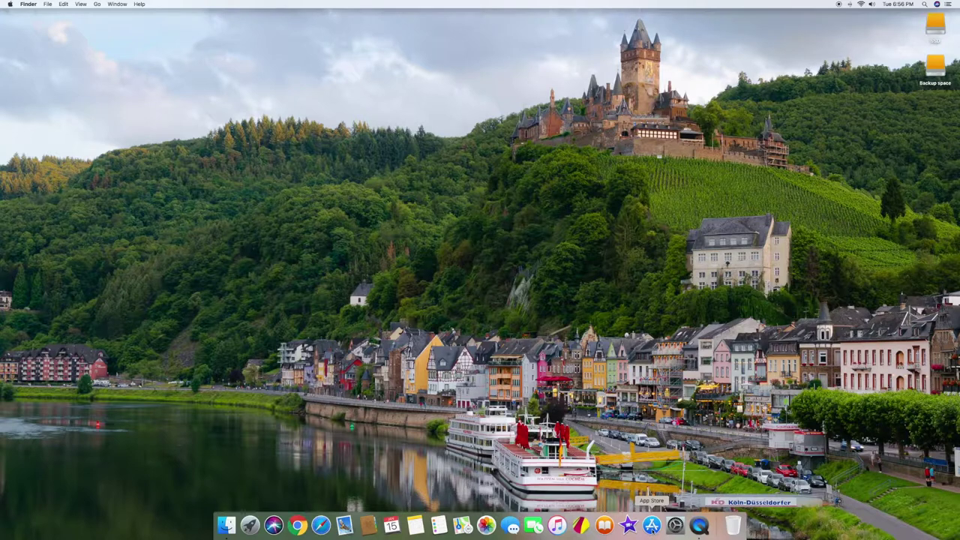
Open the App Store, view Evernote's page from the full Top Free list, and return to the Featured page
left_click(651, 525)
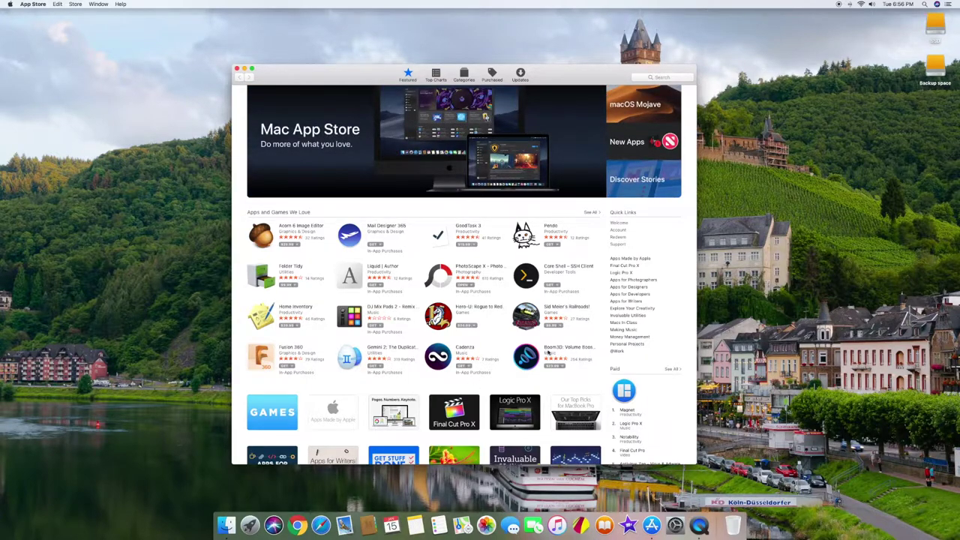
scroll(549, 353, "down", 10)
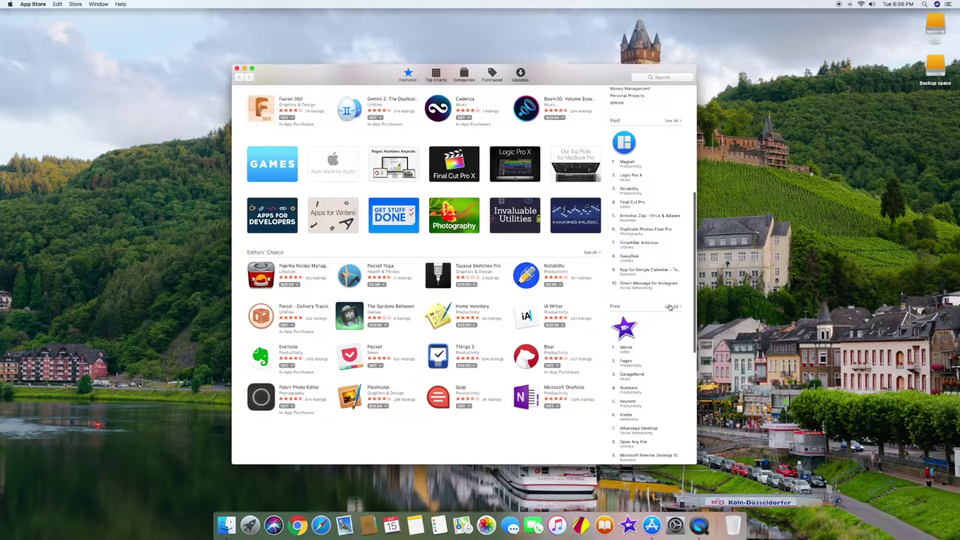
scroll(653, 302, "up", 1)
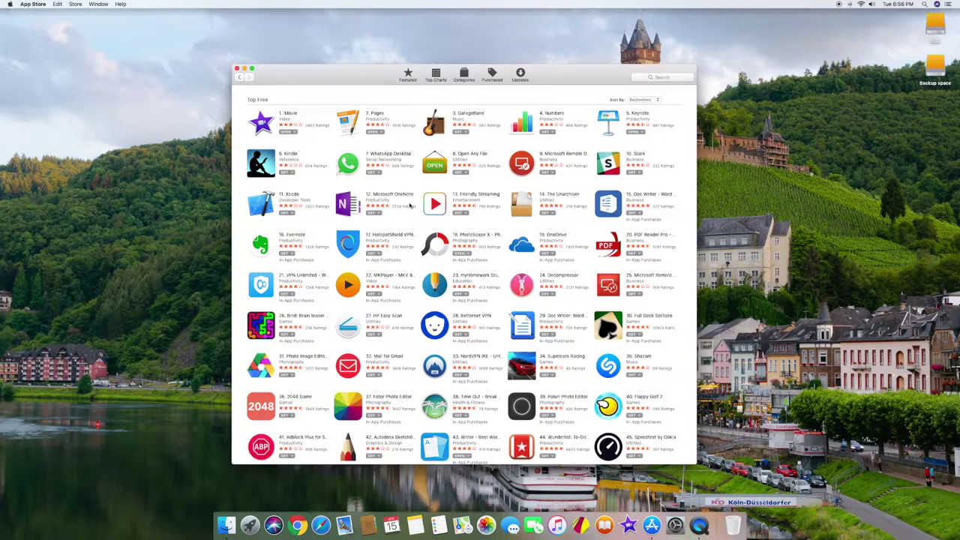
left_click(294, 236)
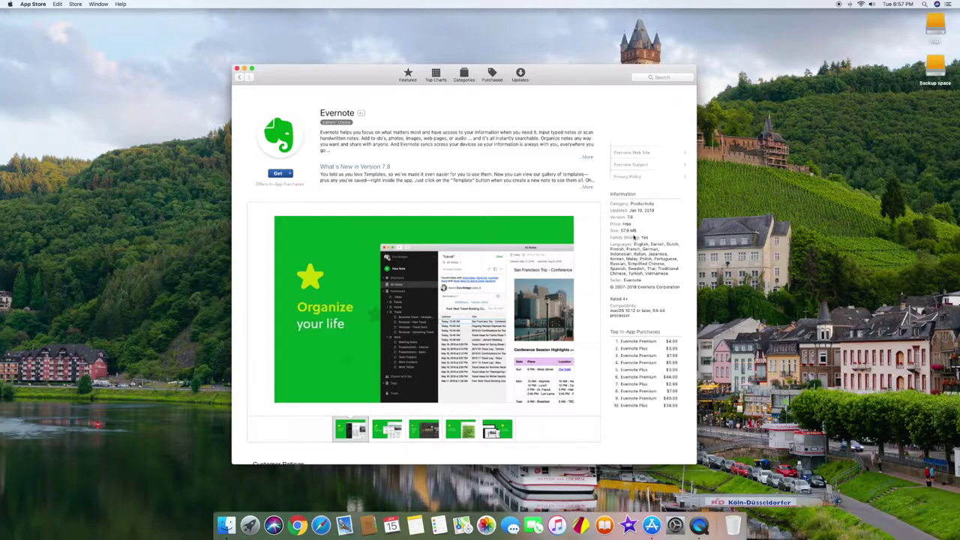
left_click(239, 77)
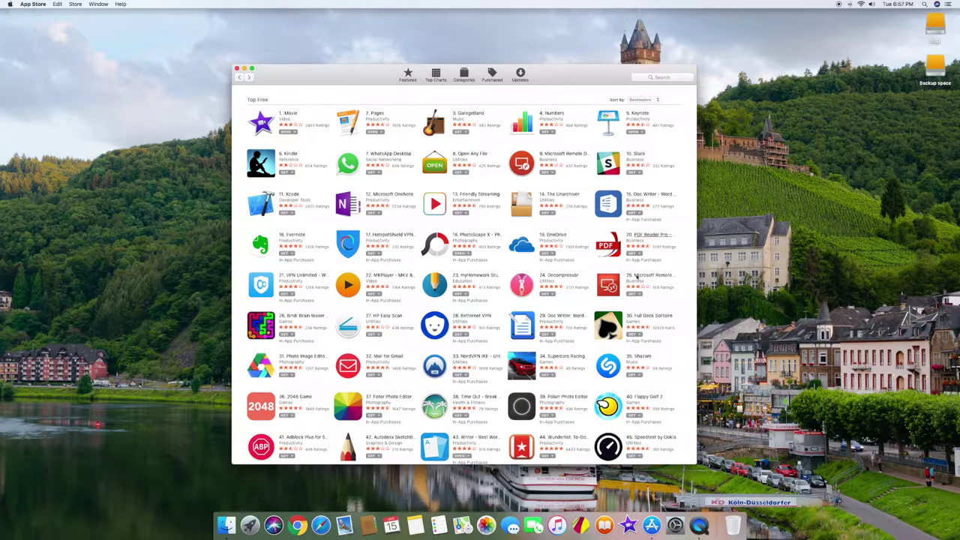
left_click(241, 78)
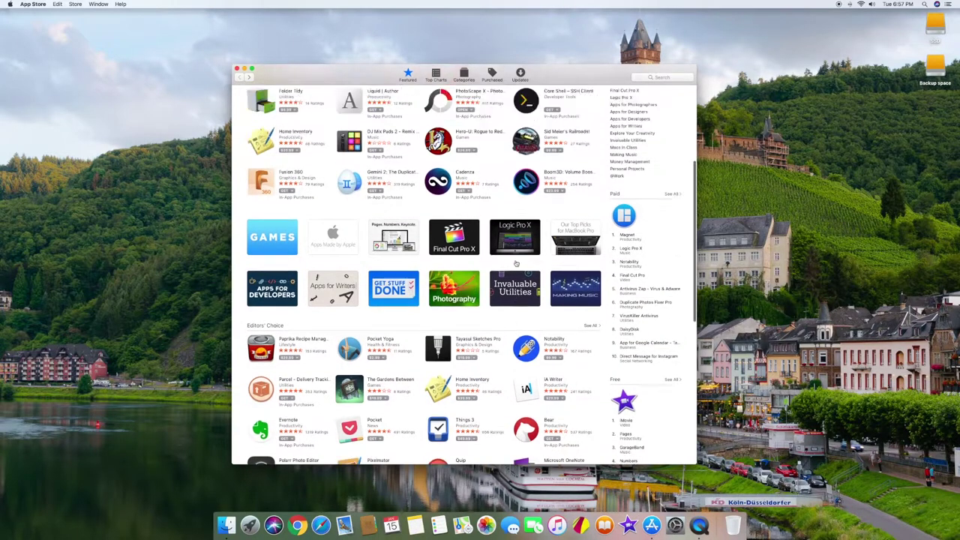
Browse the Featured page, show the full Top Paid list, and quit the App Store
scroll(559, 309, "down", 1)
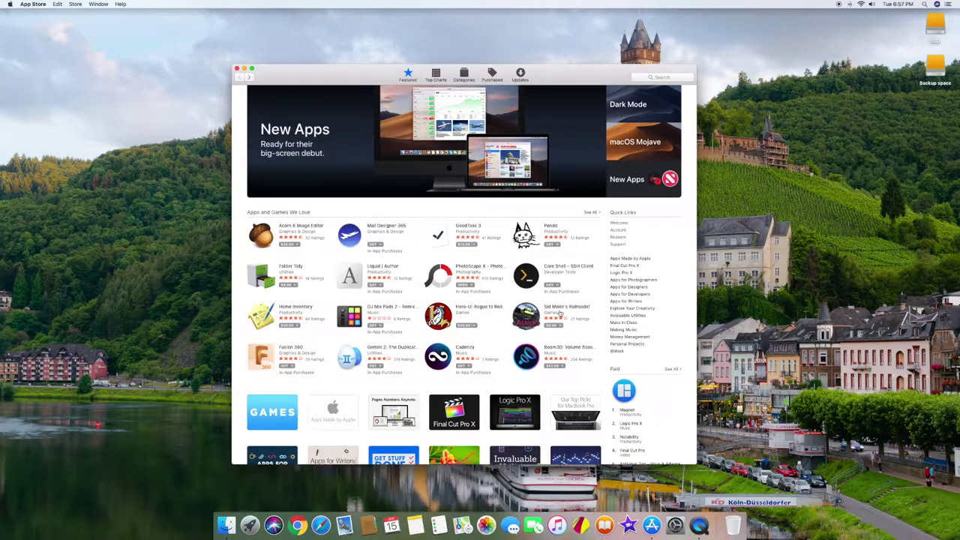
scroll(600, 313, "down", 4)
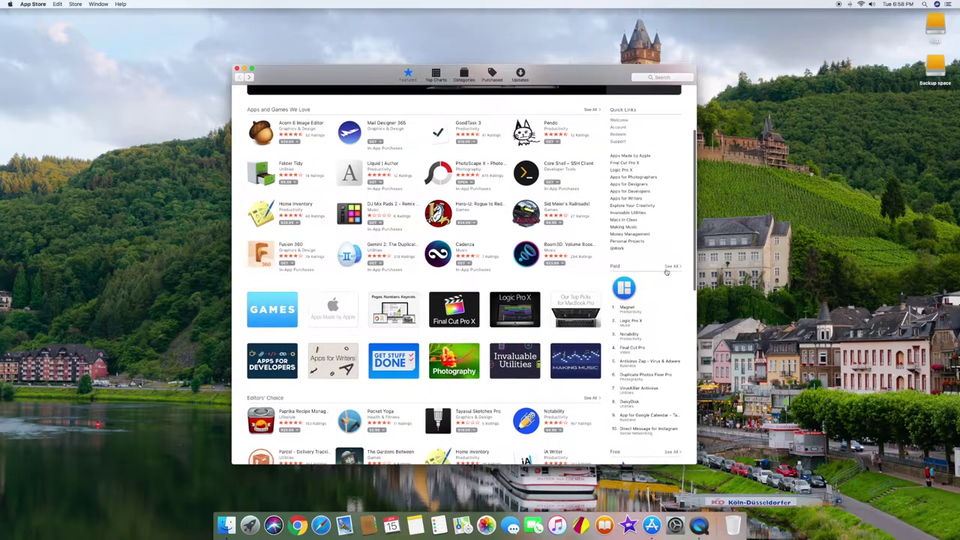
left_click(672, 267)
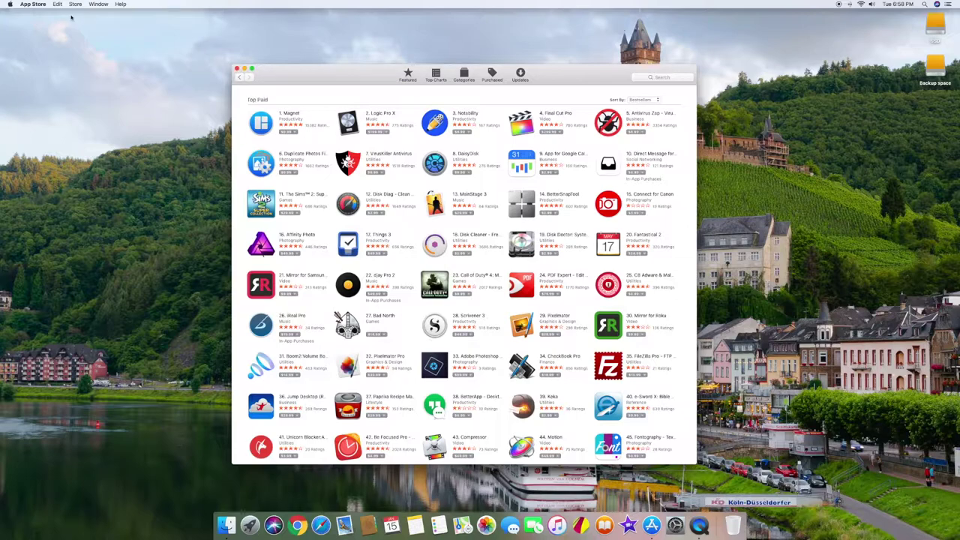
left_click(40, 5)
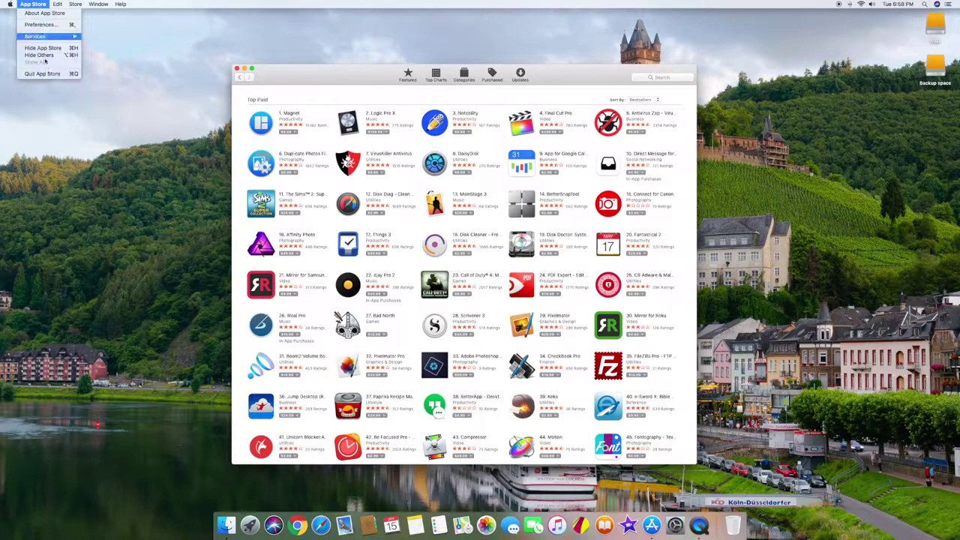
left_click(41, 75)
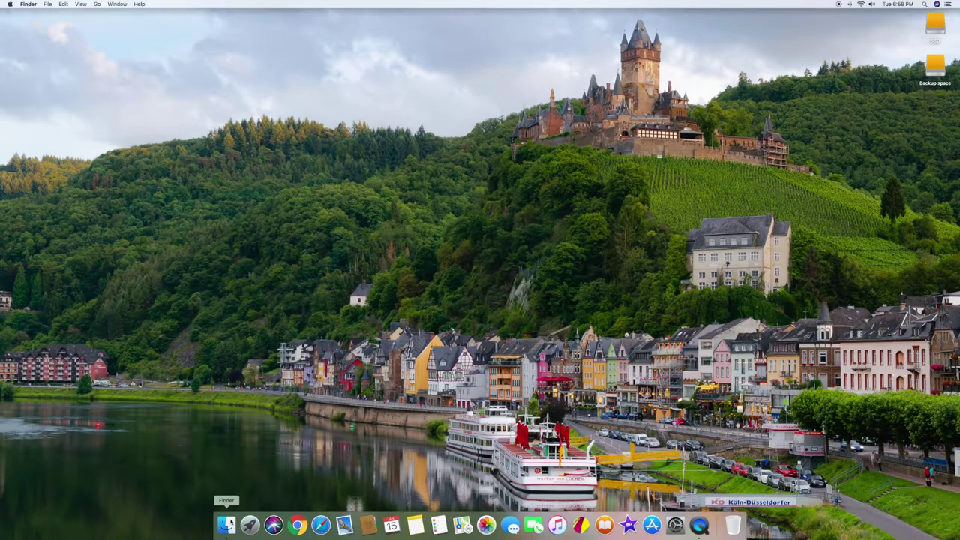
Open the recent files in a Finder window, and preview boeing-737-flat-engines.mp4 with Quick Look, closing the preview again
left_click(226, 525)
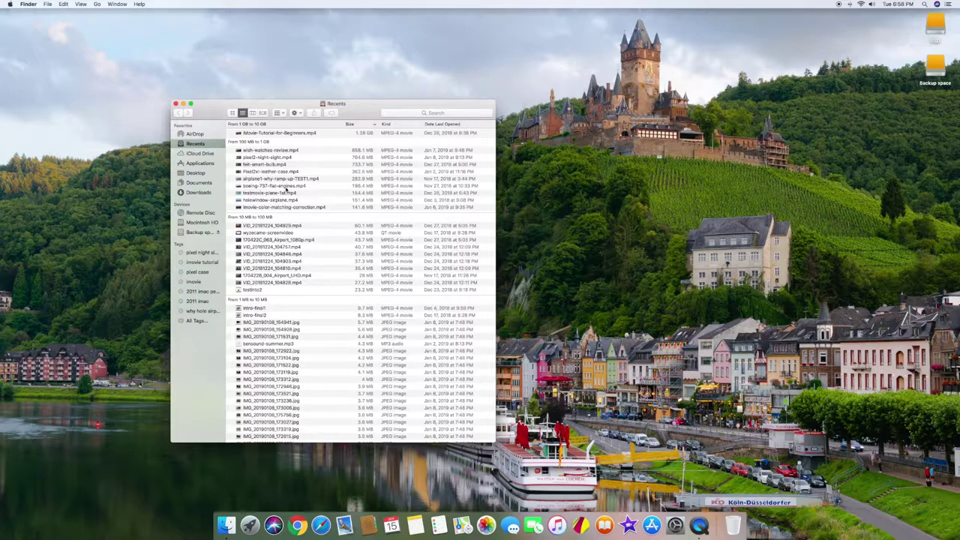
left_click(287, 186)
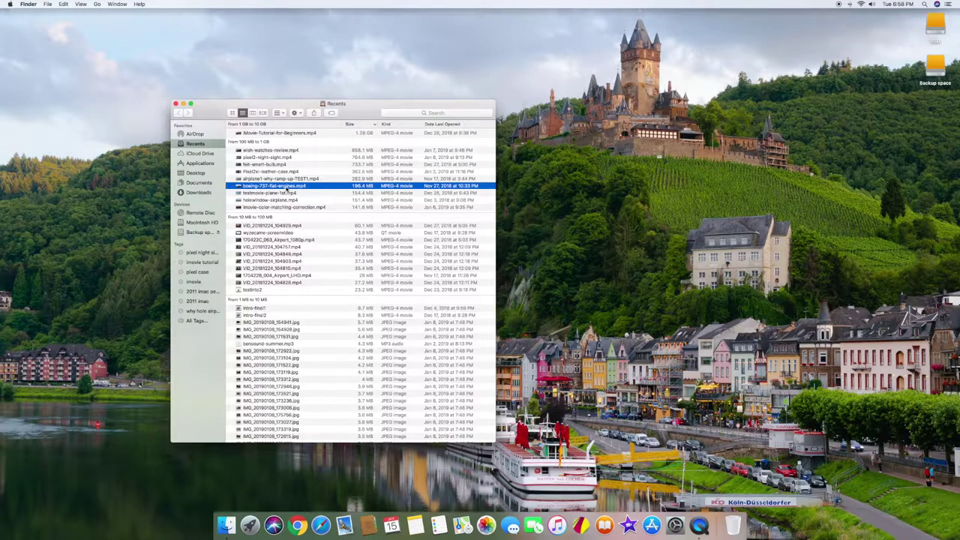
key("space")
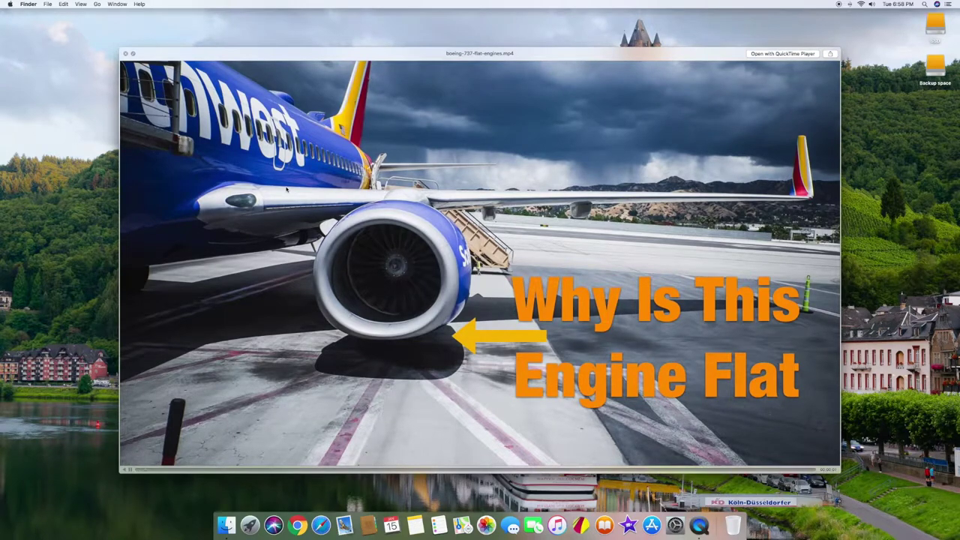
key("space")
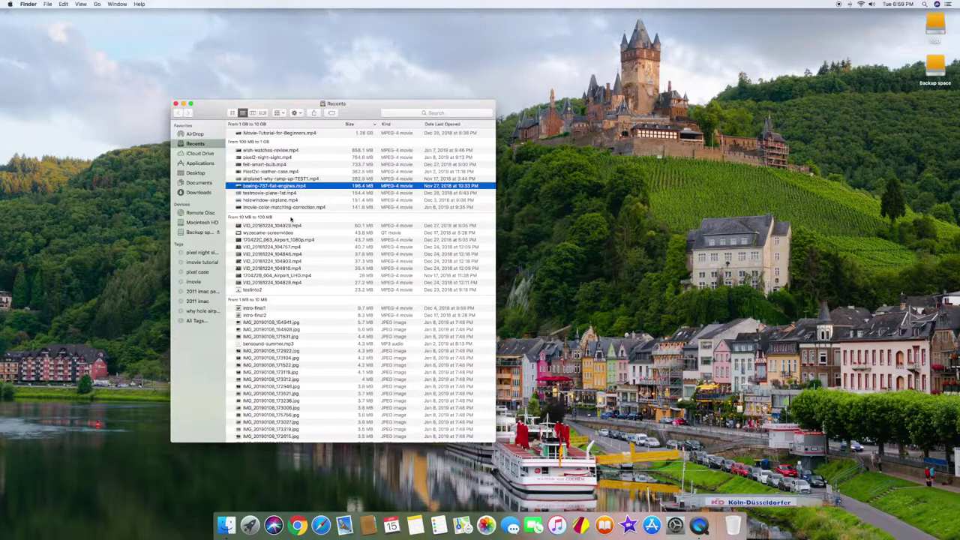
Preview the image IMG_20190108_173236.jpg with Quick Look, close it, and look through the rest of the recent files
scroll(324, 265, "down", 10)
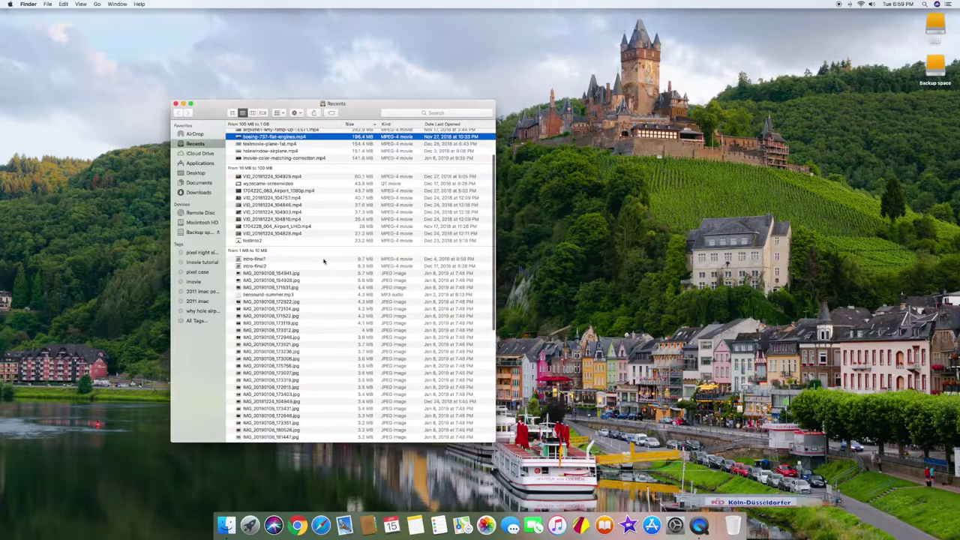
scroll(324, 259, "down", 3)
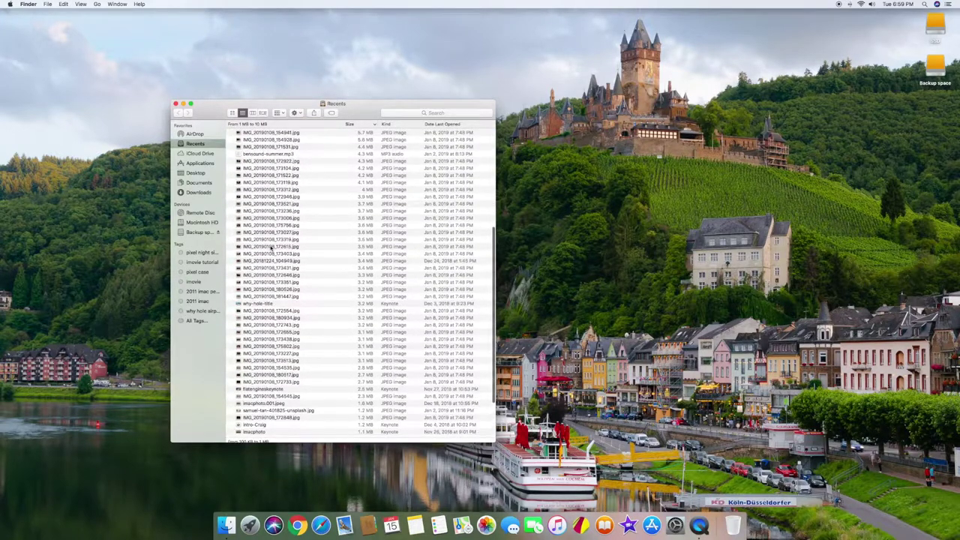
left_click(276, 212)
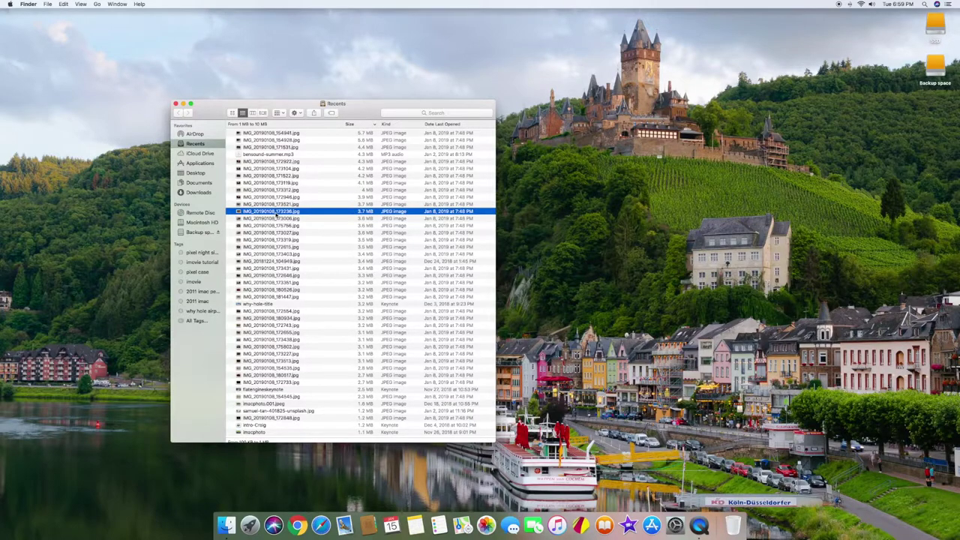
key("space")
key("space")
scroll(307, 238, "down", 5)
scroll(308, 239, "up", 1)
scroll(308, 238, "up", 15)
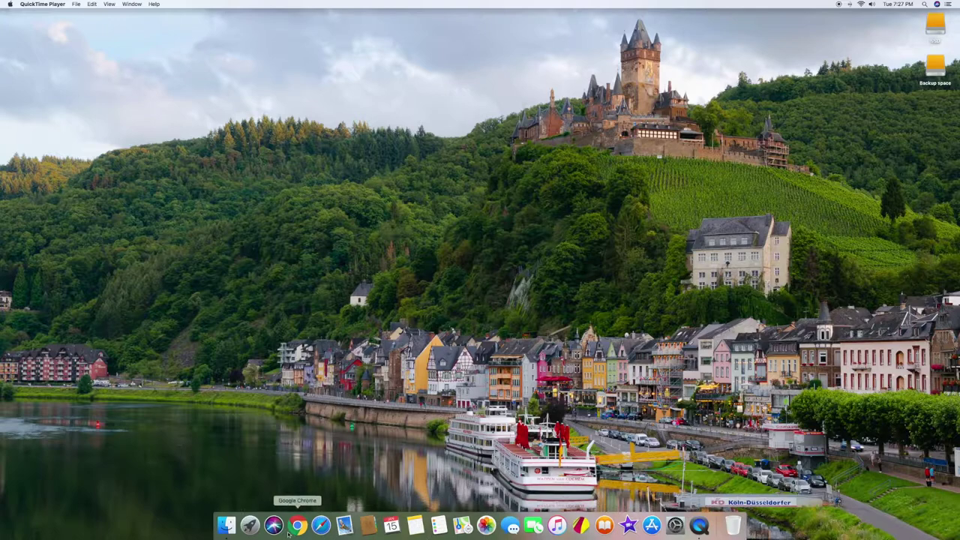
Open Launchpad, leave the Other folder to show all installed apps, and dismiss the overview
left_click(250, 525)
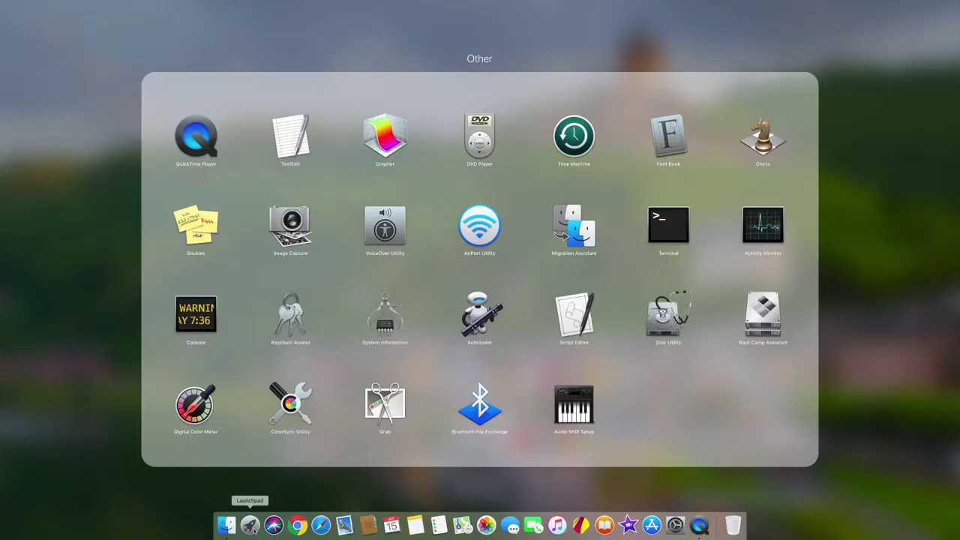
left_click(330, 474)
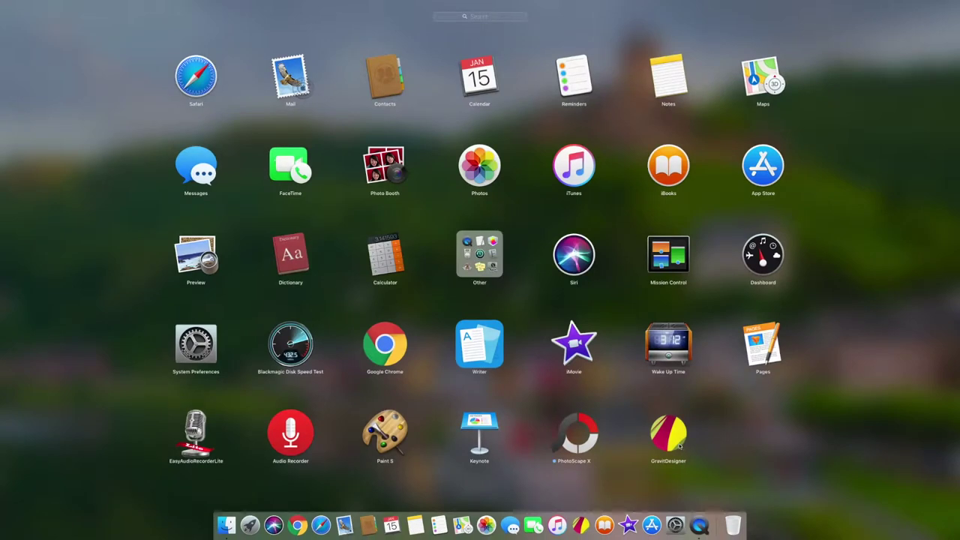
mouse_move(679, 445)
left_mouse_down()
mouse_move(681, 465)
mouse_move(737, 482)
mouse_move(661, 440)
mouse_move(678, 465)
left_mouse_up()
left_click(790, 434)
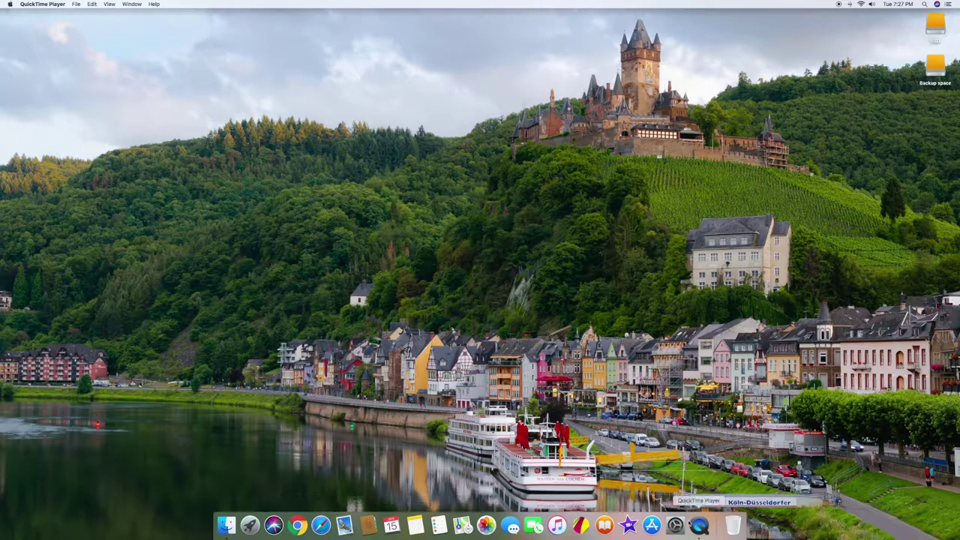
Launch Google Chrome from the Dock and quit it completely
left_click(298, 525)
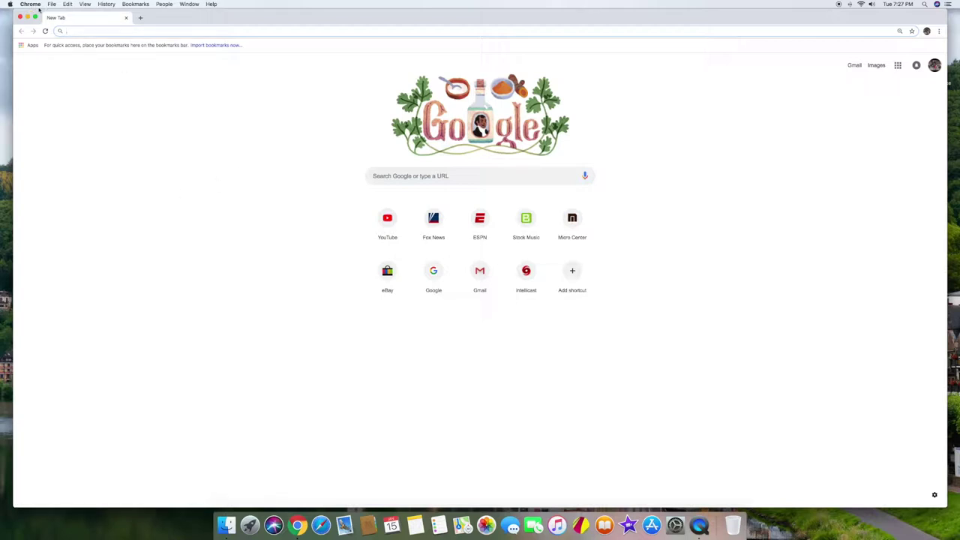
left_click(33, 4)
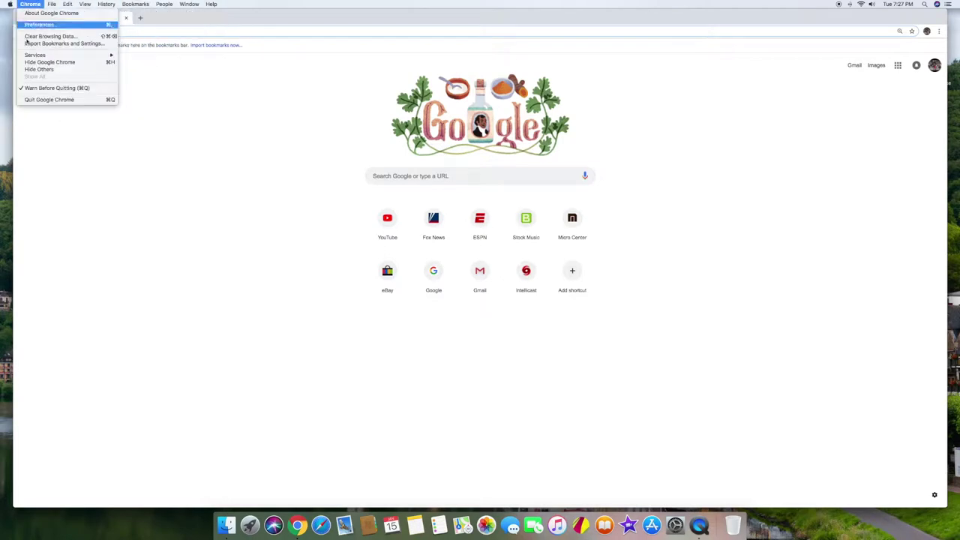
left_click(49, 99)
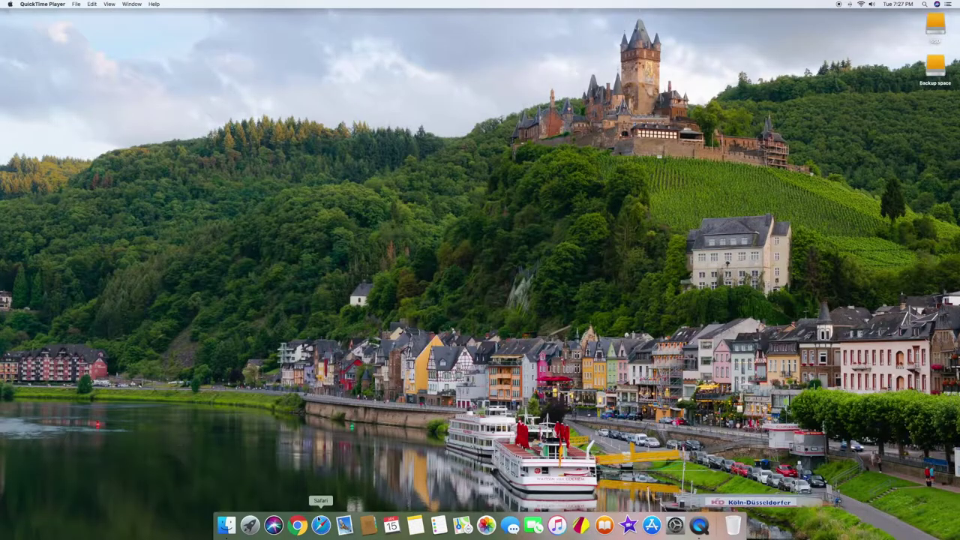
Launch Writer from Launchpad and quit it completely
left_click(250, 525)
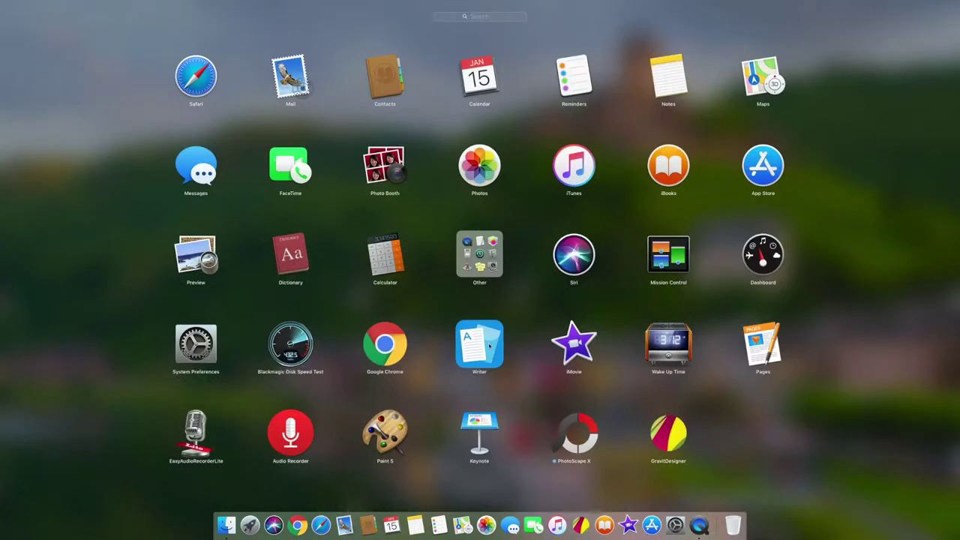
left_click(495, 346)
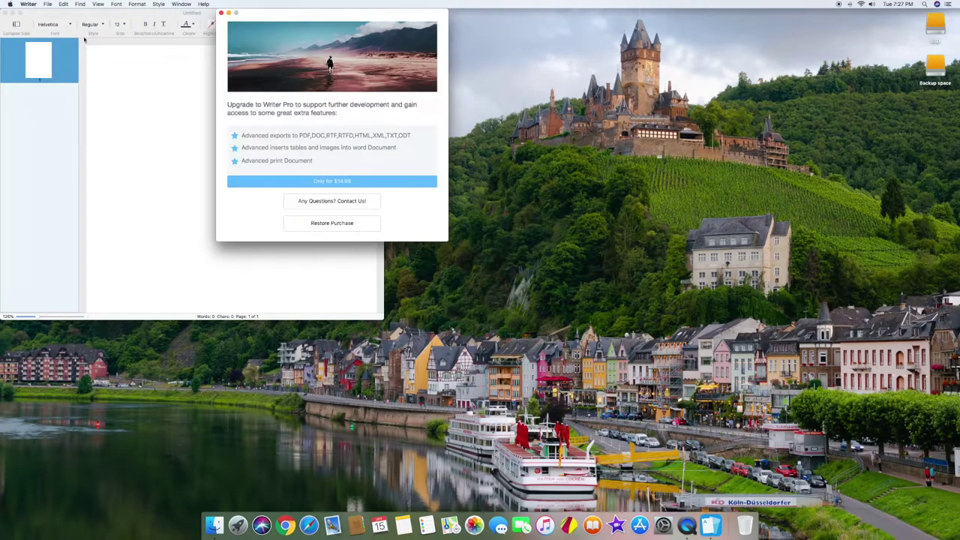
left_click(29, 5)
left_click(34, 86)
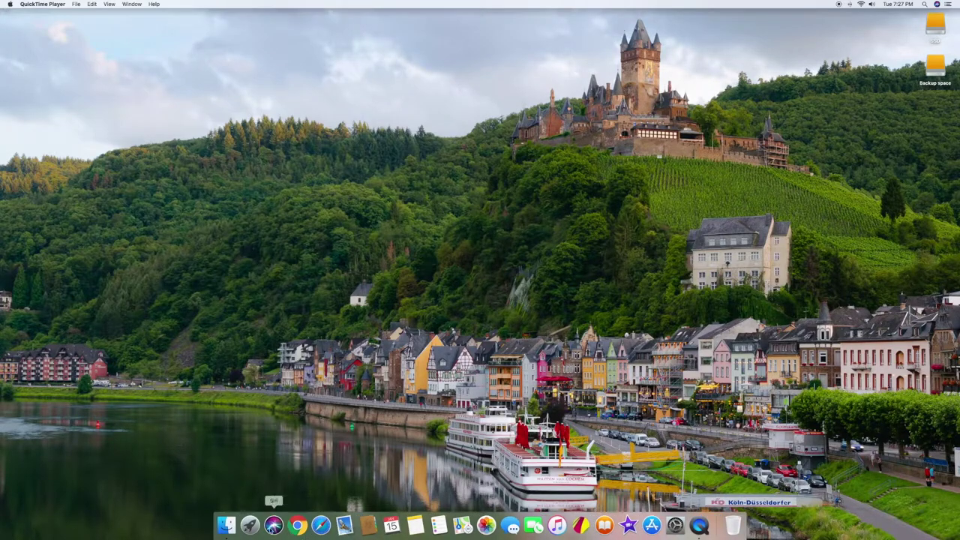
Launch Pages from Launchpad and create a new document from the Blank template
left_click(249, 525)
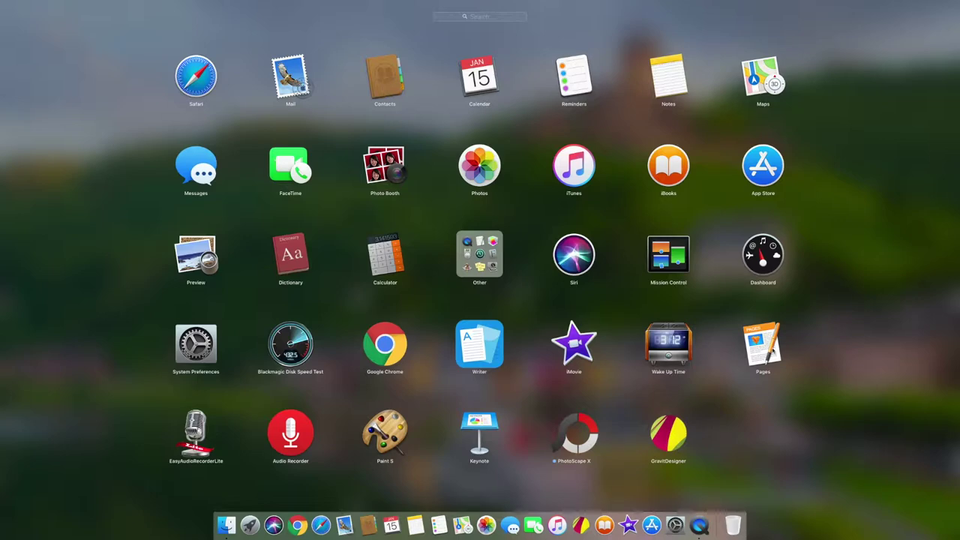
left_click(765, 347)
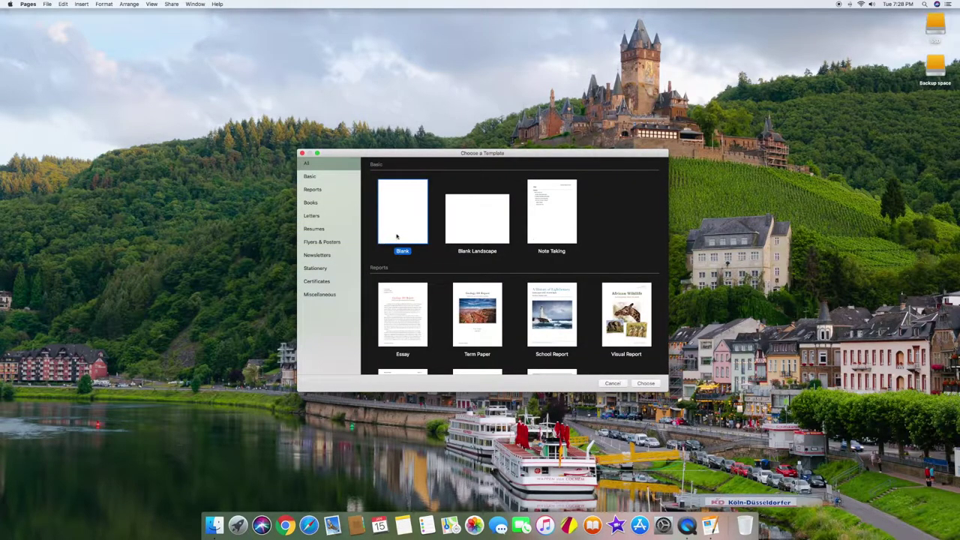
double_click(397, 236)
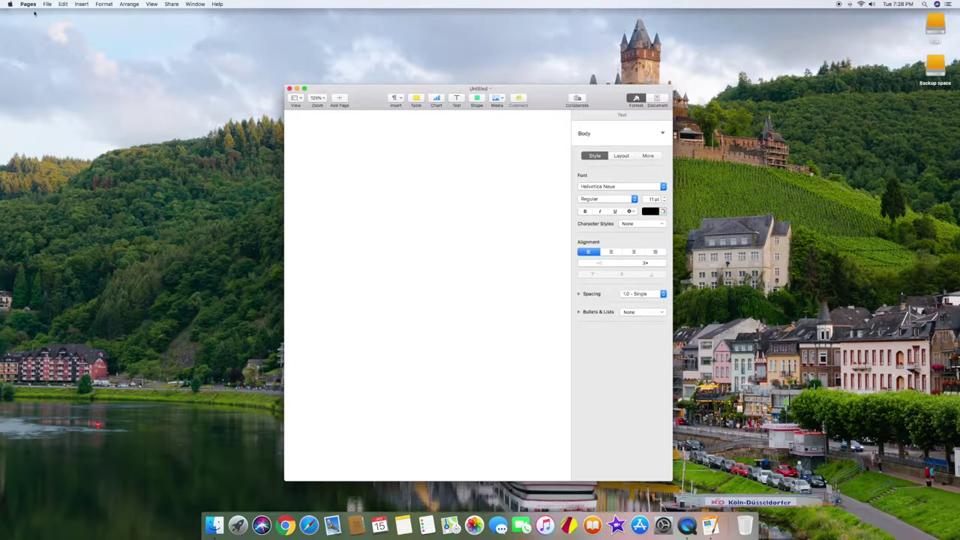
Look over the File and Edit commands available in Pages, and quit the application completely
left_click(30, 5)
mouse_move(47, 4)
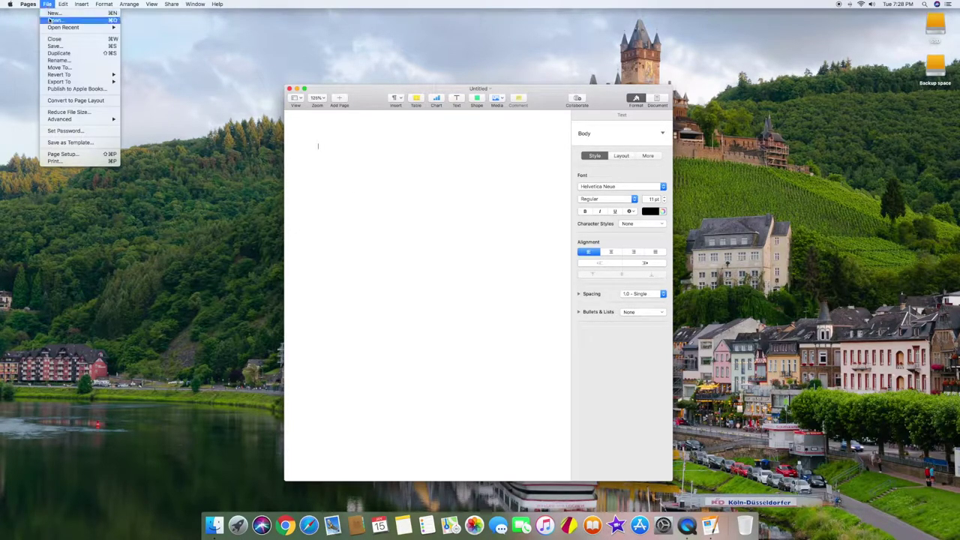
mouse_move(83, 5)
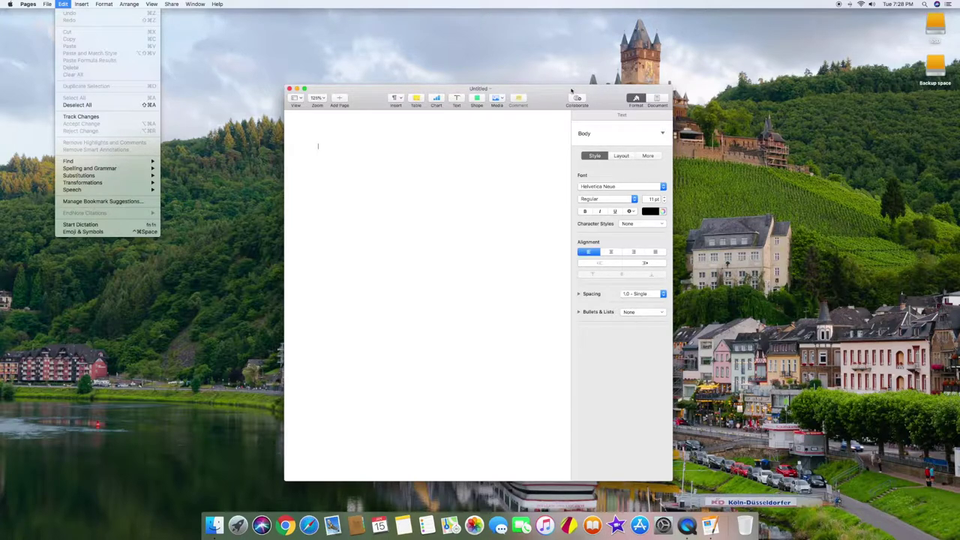
left_click_drag(540, 100, 565, 78)
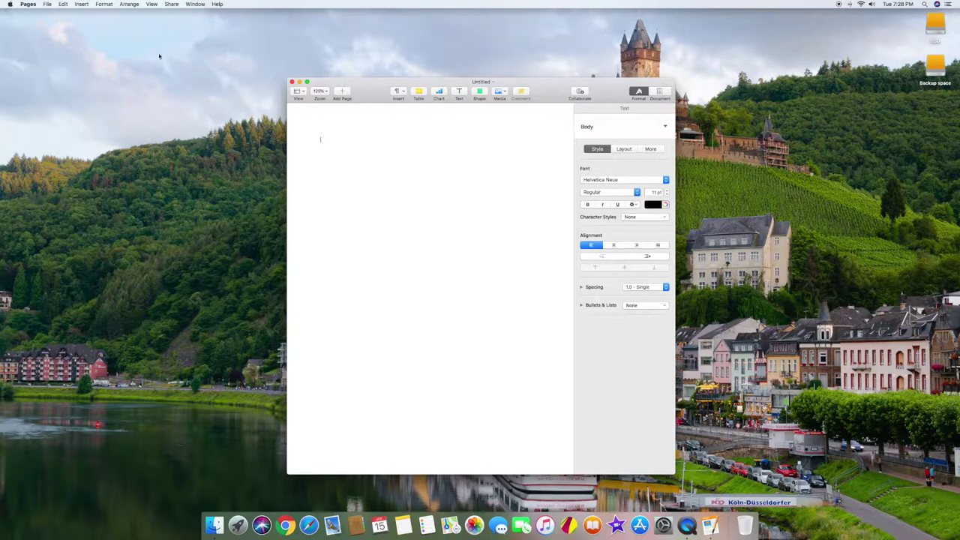
left_click(31, 4)
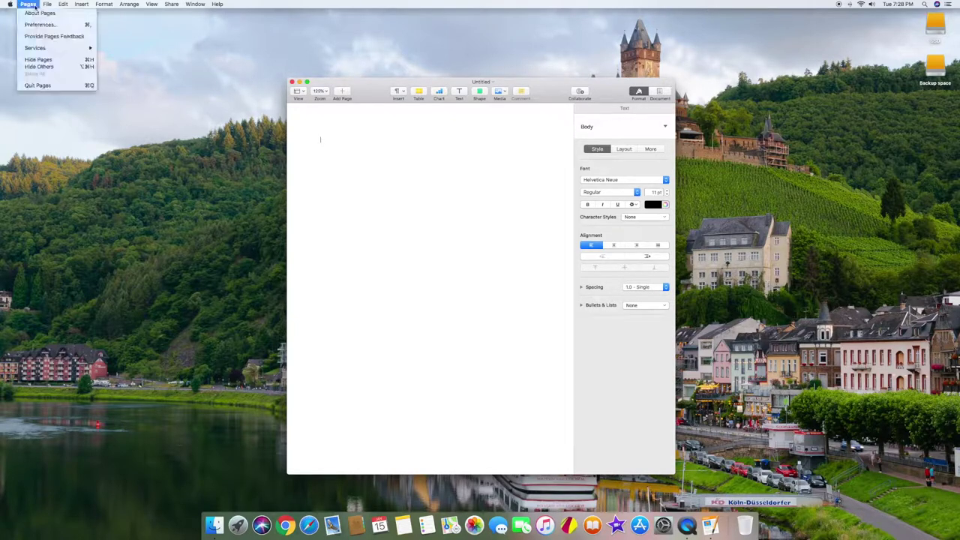
left_click(37, 86)
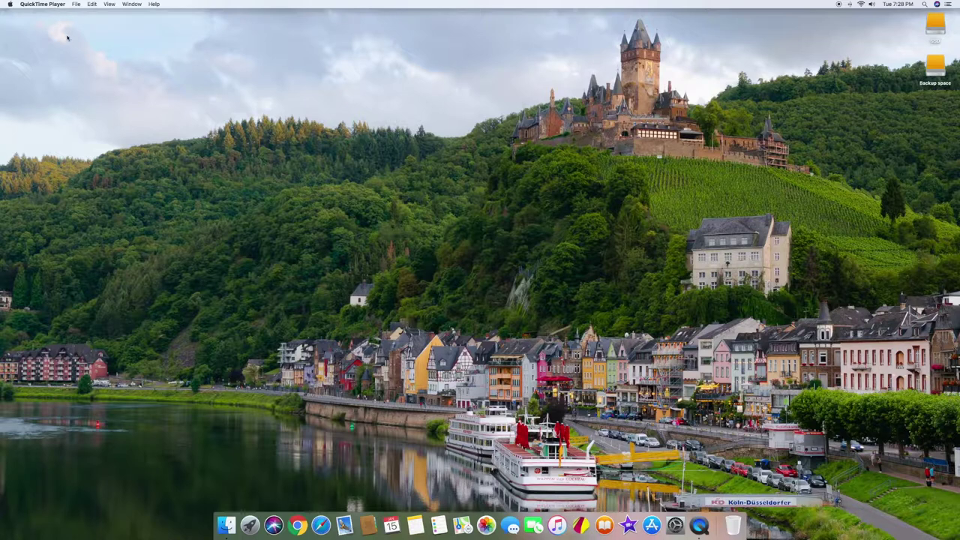